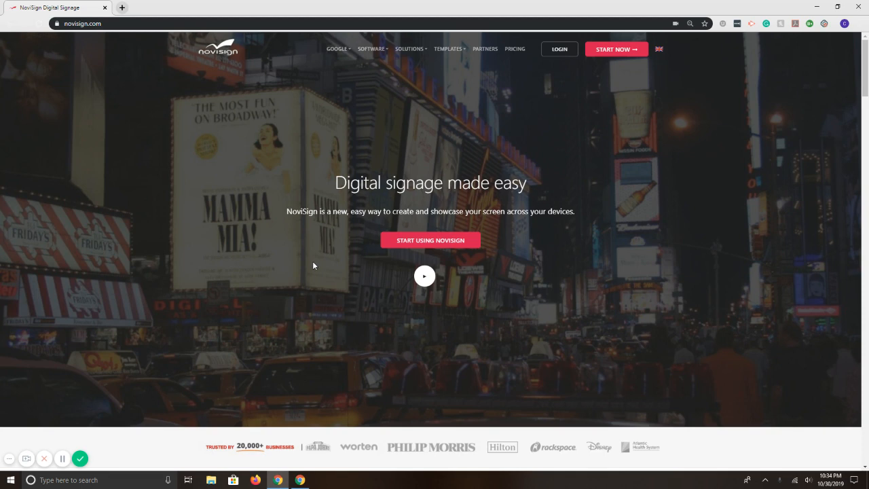
- Log in to the studio, dismiss the welcome notice, and open the template gallery to look through the designs
click(559, 50)
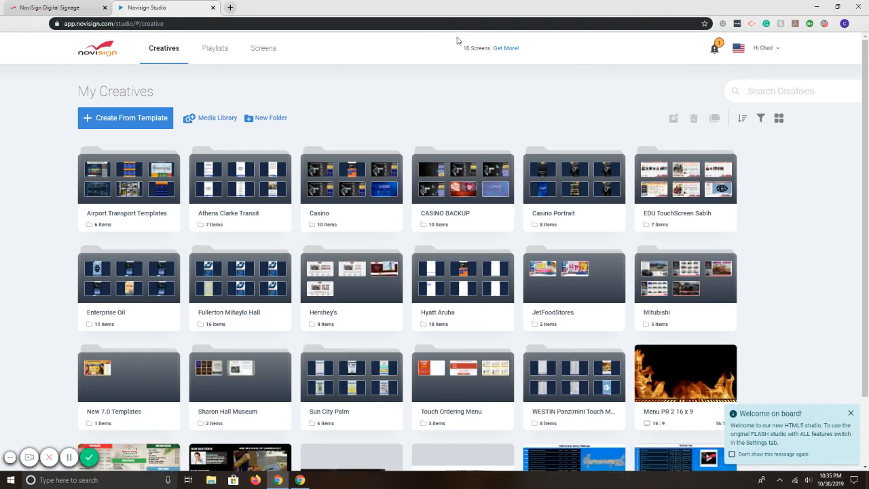
click(852, 414)
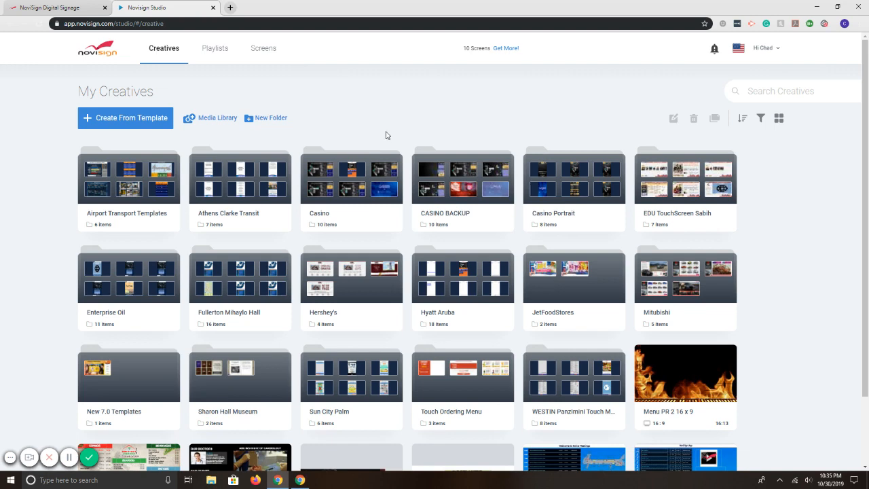
click(150, 120)
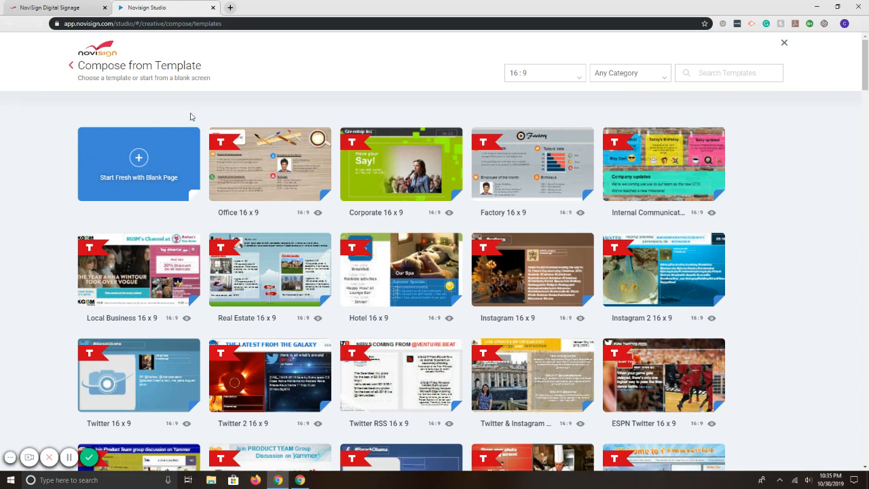
scroll(543, 170, down, 3)
scroll(565, 250, down, 15)
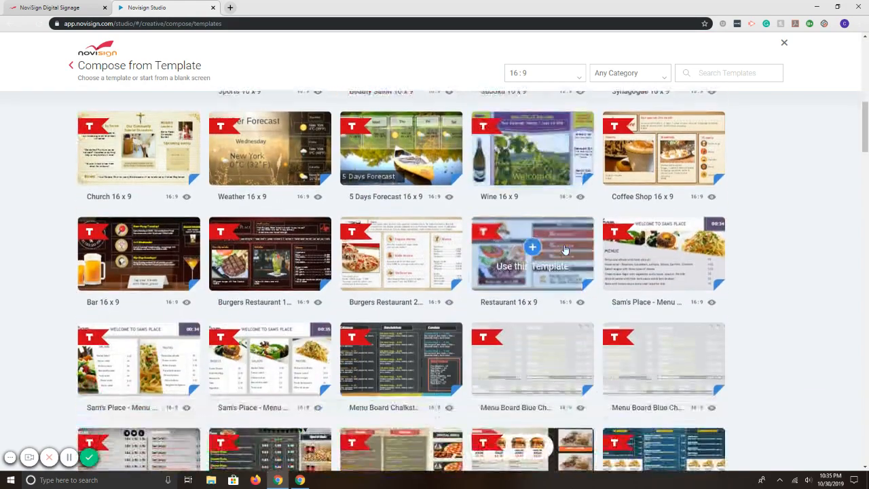
scroll(565, 250, down, 7)
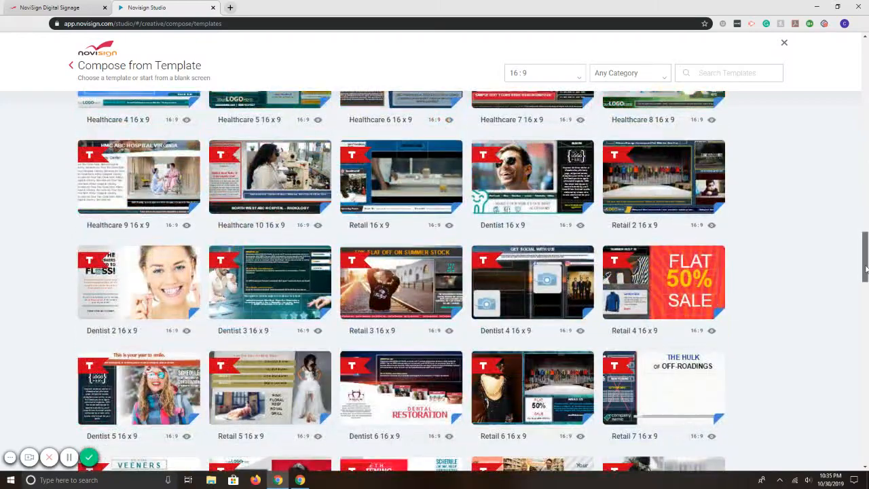
drag(865, 270, 865, 61)
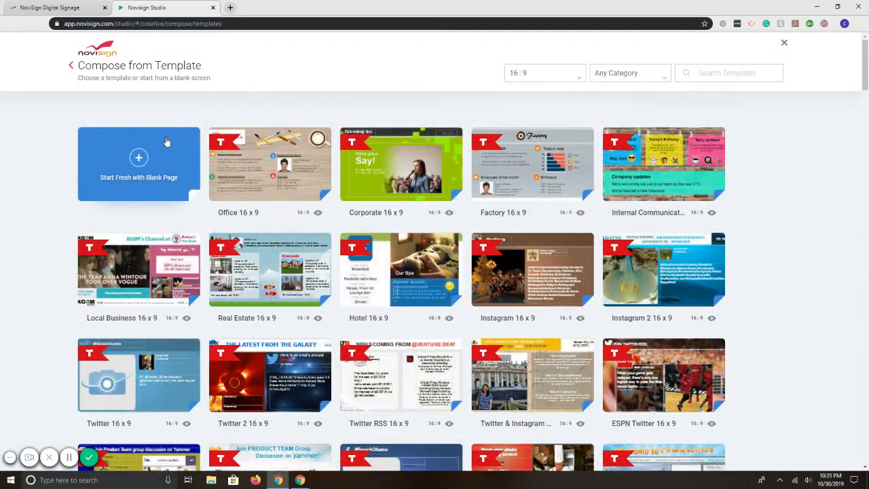
- Preview the portrait Wide screen 9:16 templates, return the filter to Wide screen 16:9, and start a blank creative
click(544, 75)
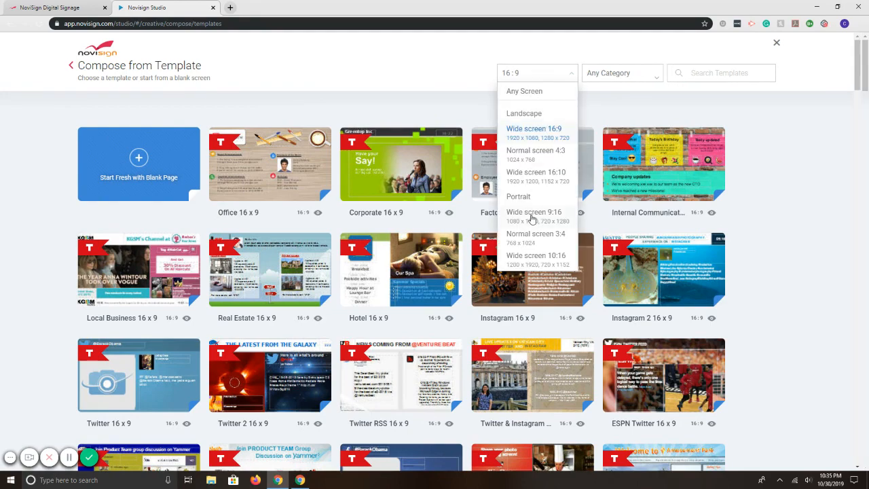
click(533, 215)
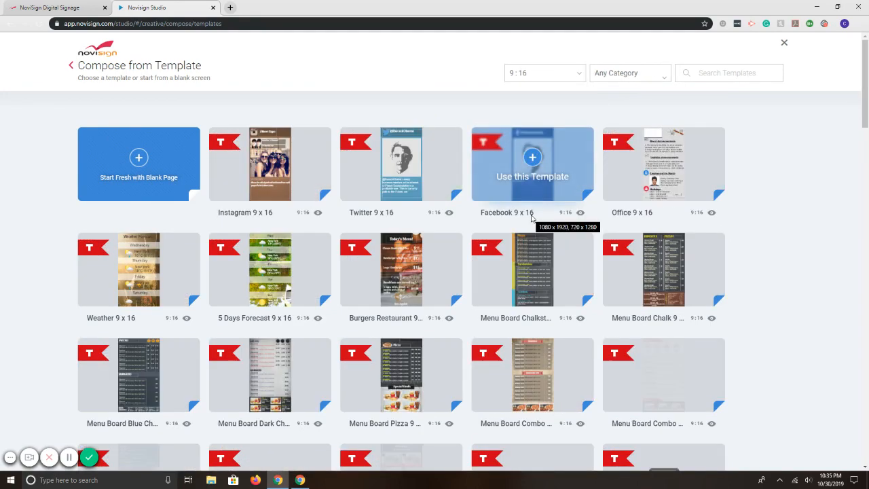
click(533, 75)
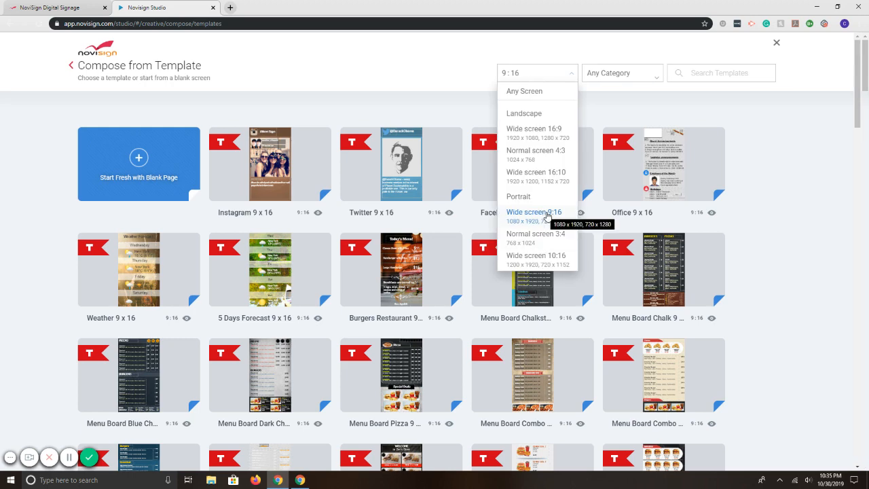
click(543, 133)
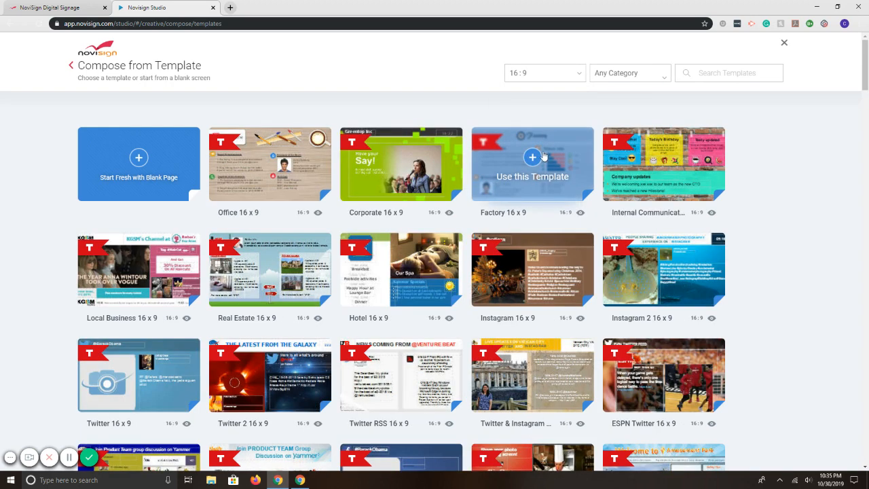
click(142, 164)
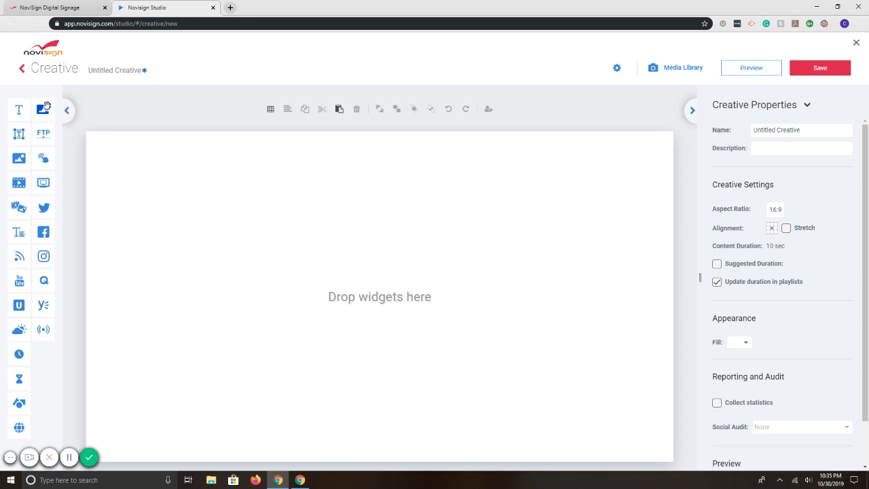
- Place a WebImage widget about 42% wide and 42% high in the upper-left area of the canvas
drag(46, 106, 264, 245)
drag(317, 275, 408, 340)
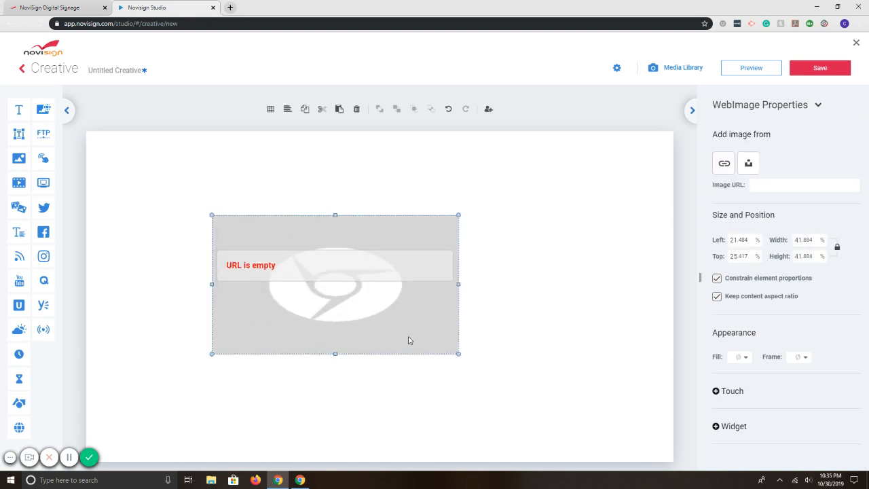
drag(373, 293, 289, 240)
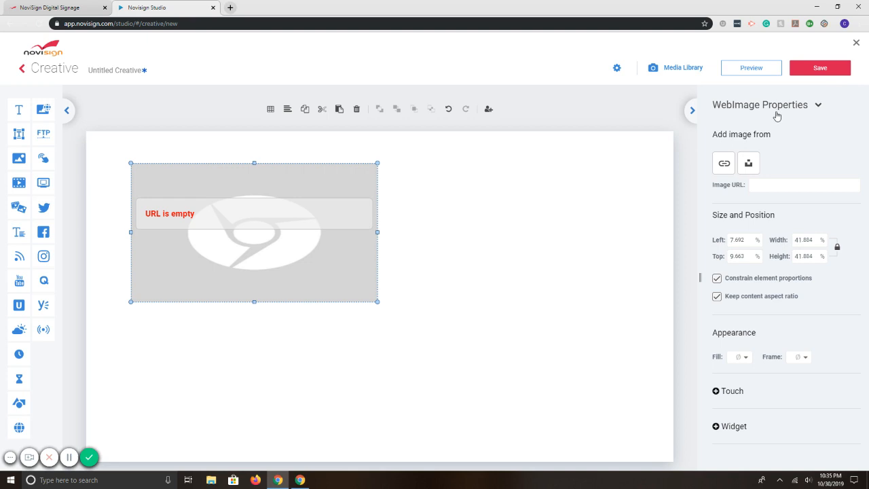
- Copy the image address of the orange Chrome OS tile from the NoviSign home page
click(723, 163)
click(54, 7)
scroll(358, 224, down, 3)
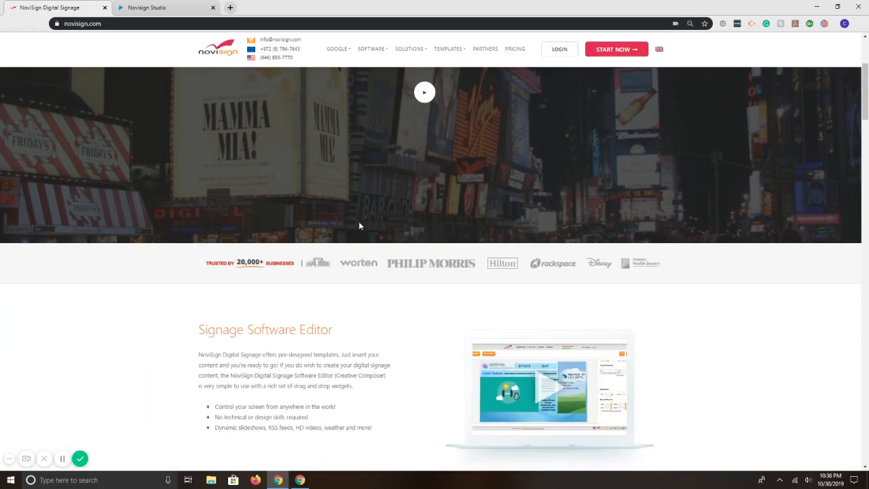
scroll(358, 224, down, 3)
scroll(361, 218, down, 5)
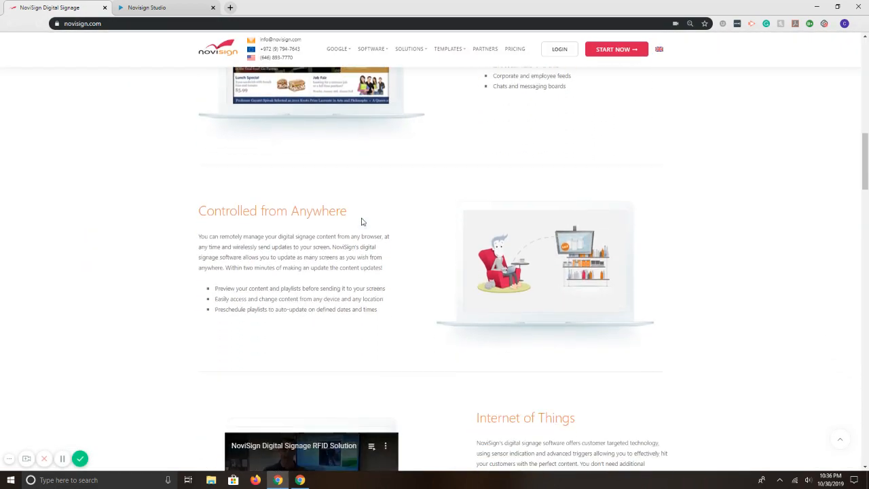
scroll(361, 221, down, 15)
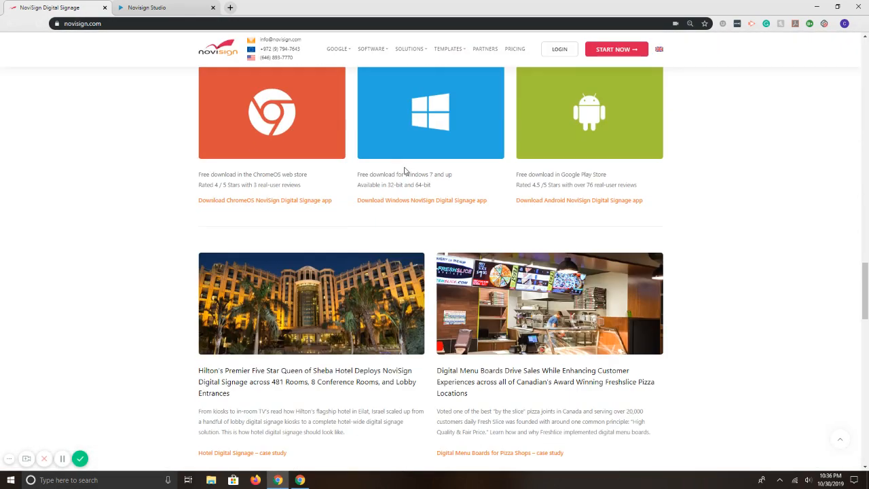
scroll(403, 170, up, 2)
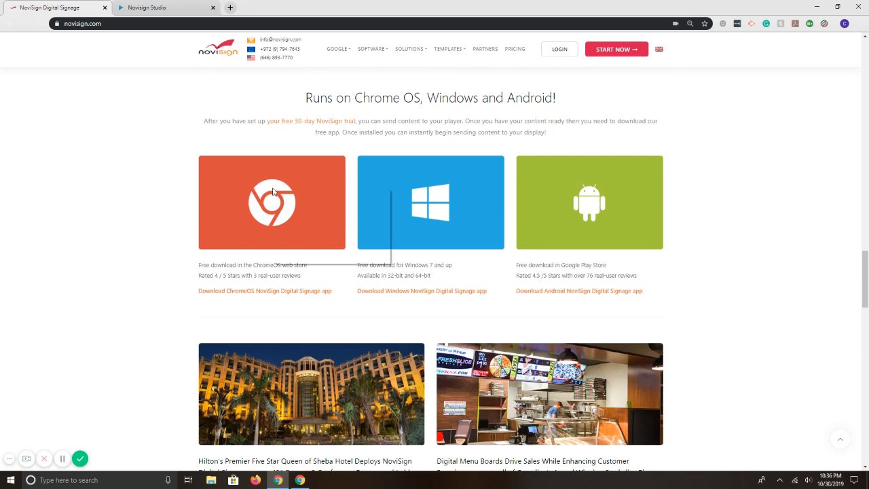
right_click(273, 191)
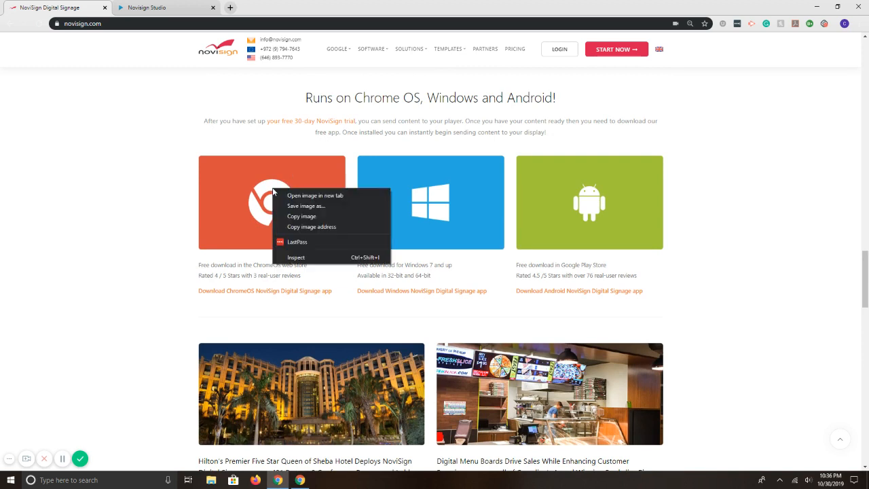
click(303, 226)
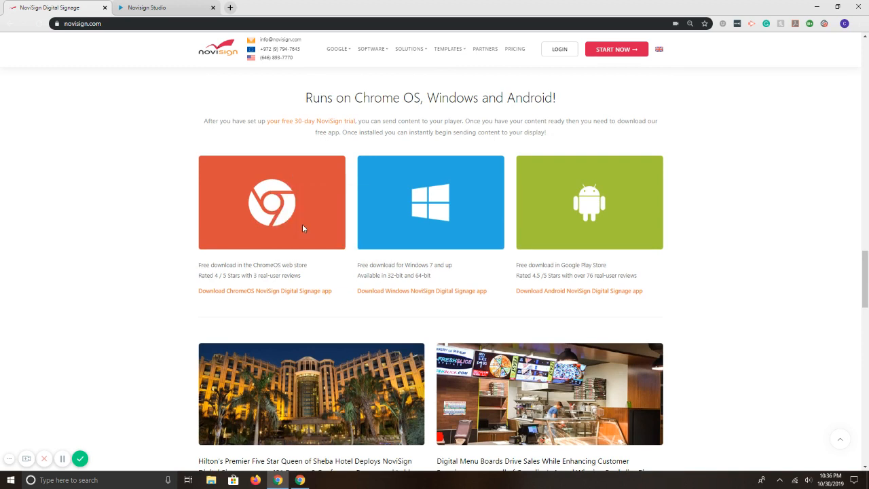
- Return to the studio and set the copied address as the WebImage widget's image URL
click(188, 10)
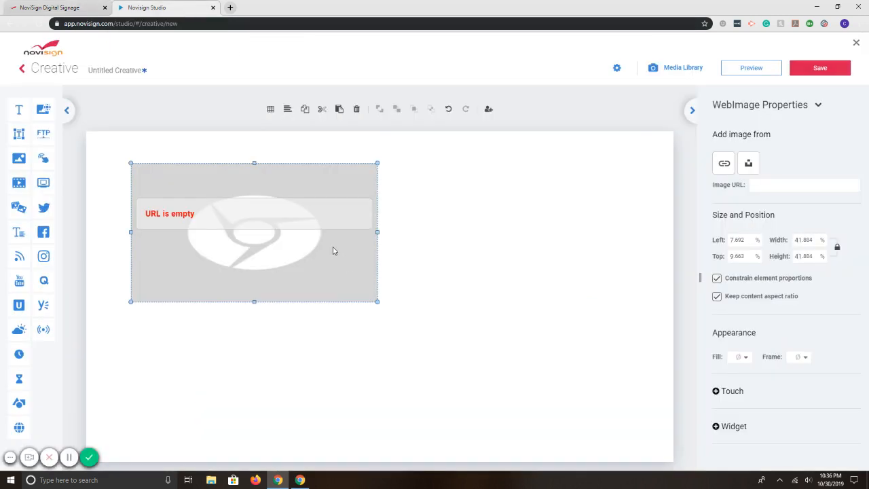
click(814, 184)
key(ctrl+v)
key(Return)
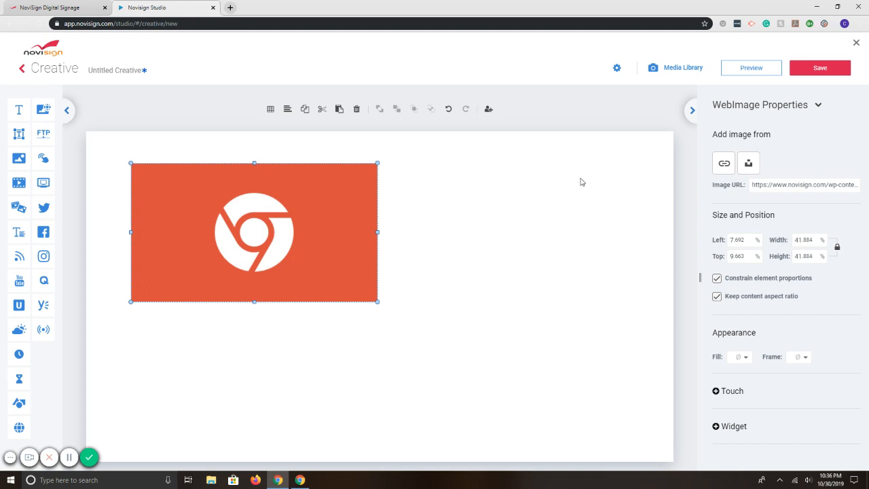
- Search Unsplash for "business" and apply the "Passion led us here" pavement photo to the WebImage widget
click(748, 164)
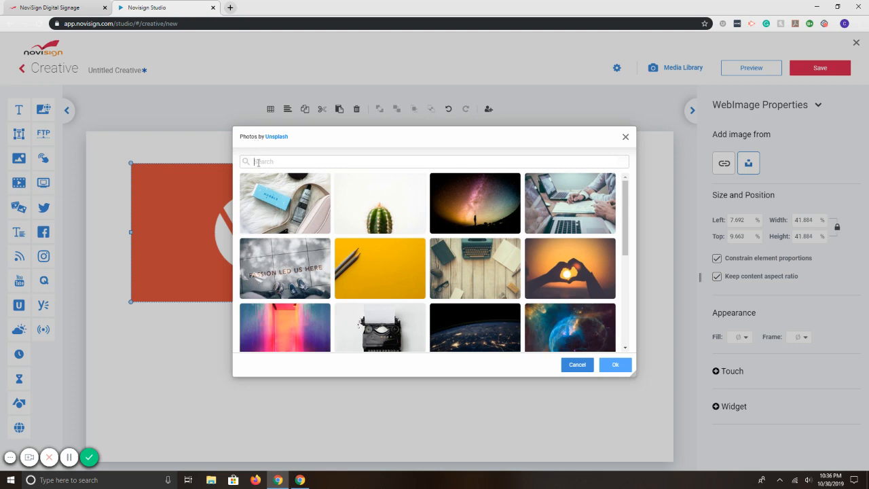
text(business)
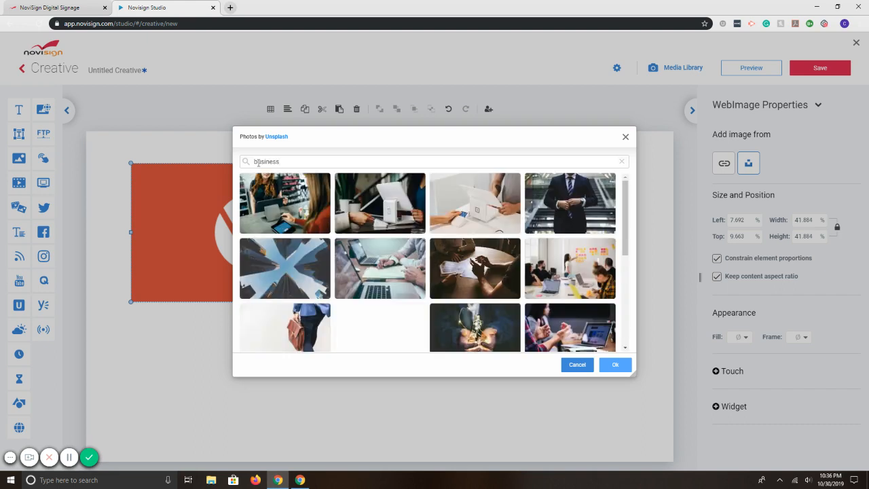
scroll(505, 233, down, 5)
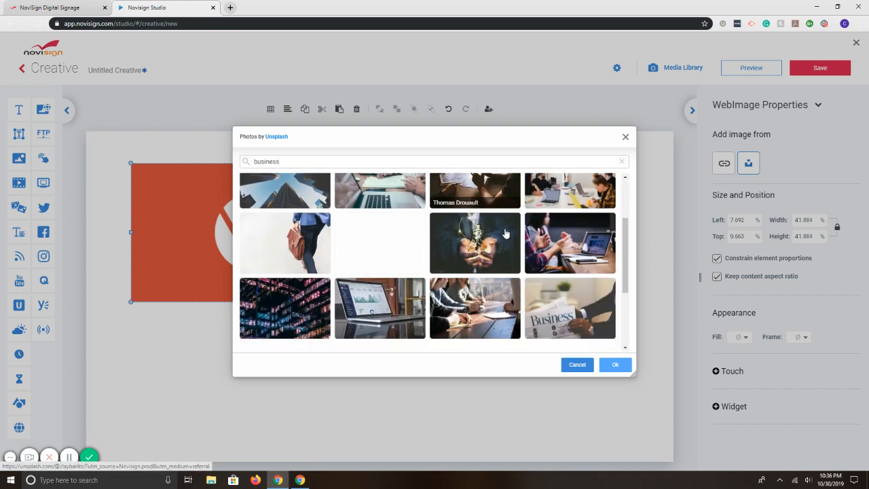
scroll(506, 233, down, 4)
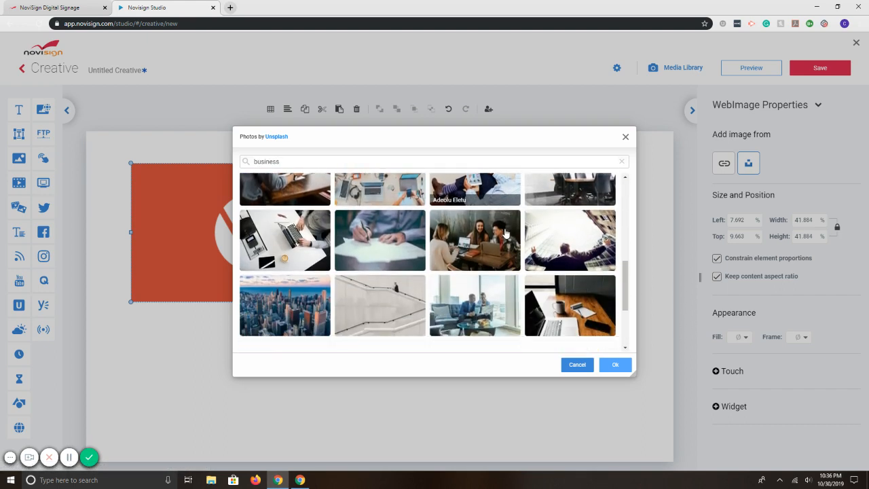
scroll(505, 232, down, 5)
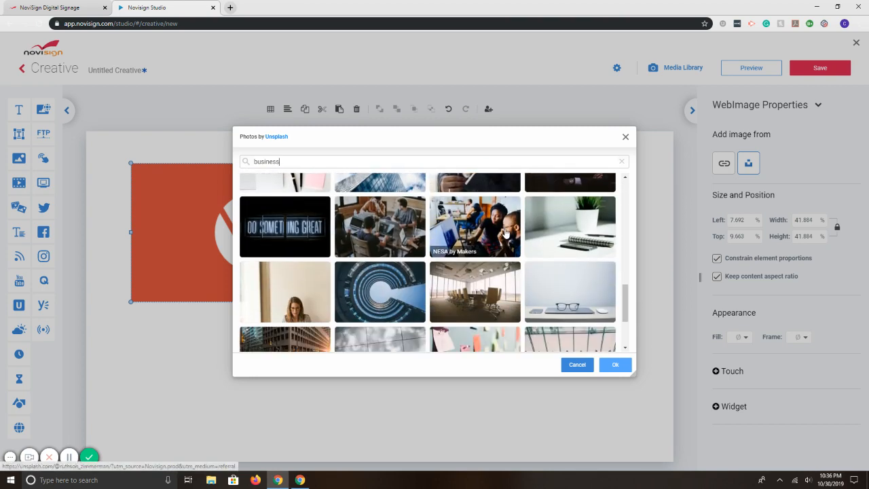
scroll(505, 232, down, 1)
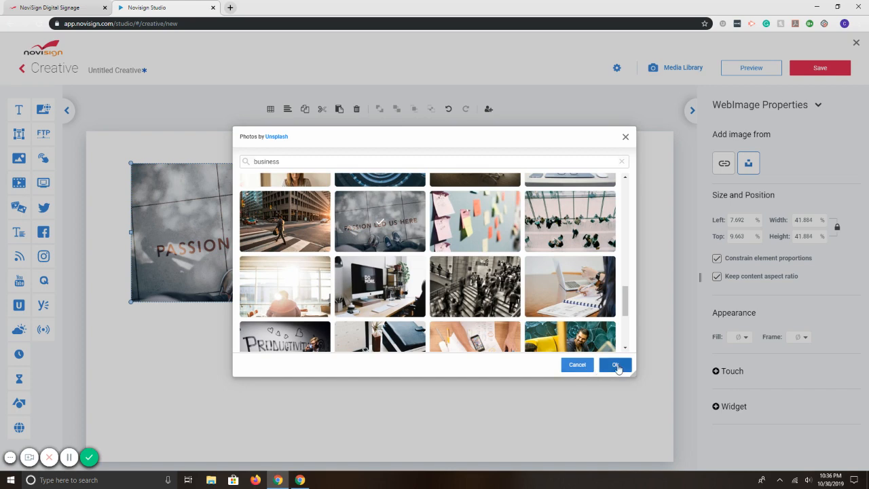
click(614, 364)
- Resize the photo widget to about 56% of the canvas near its upper-left corner, and delete it
drag(377, 300, 335, 275)
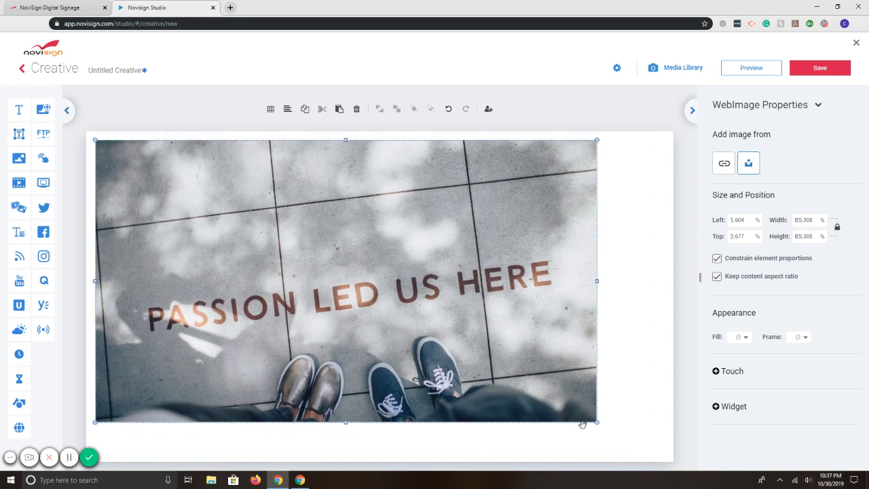
drag(599, 425, 427, 330)
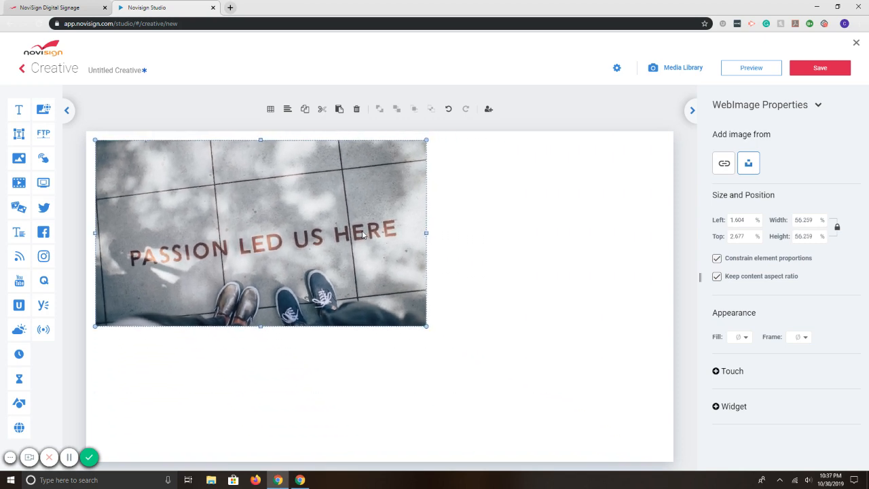
key(Delete)
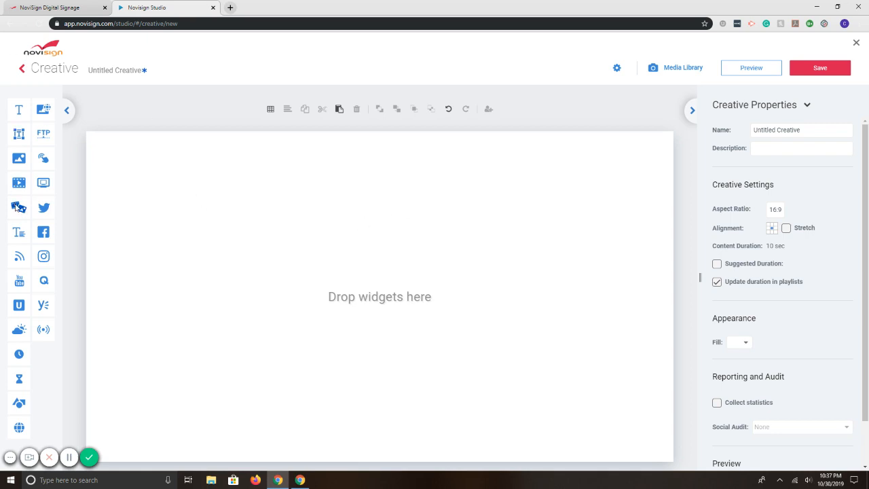
- Place a Slideshow widget about 64% wide and 72% high in the middle of the empty canvas
drag(15, 205, 223, 228)
drag(287, 260, 546, 433)
drag(414, 309, 427, 305)
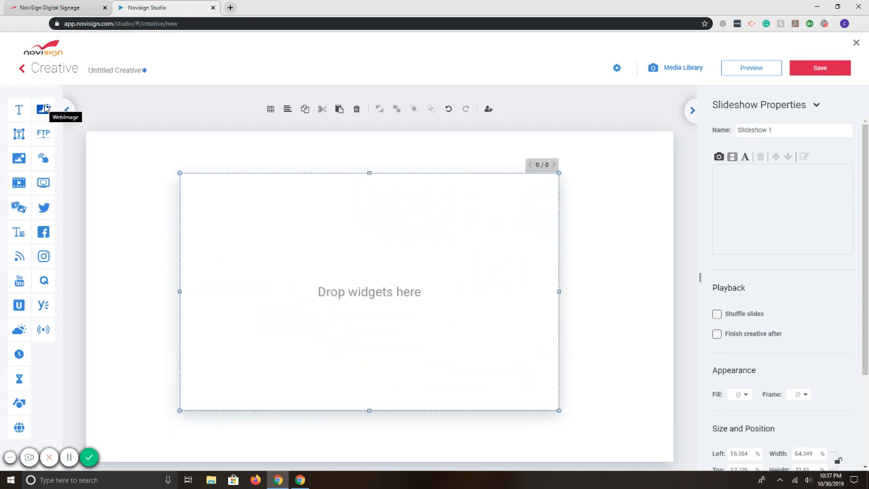
- Add a WebImage slide to the slideshow and apply the "Welcome Aboard" lifebuoy photo from an Unsplash search for "welcome"
drag(44, 109, 344, 241)
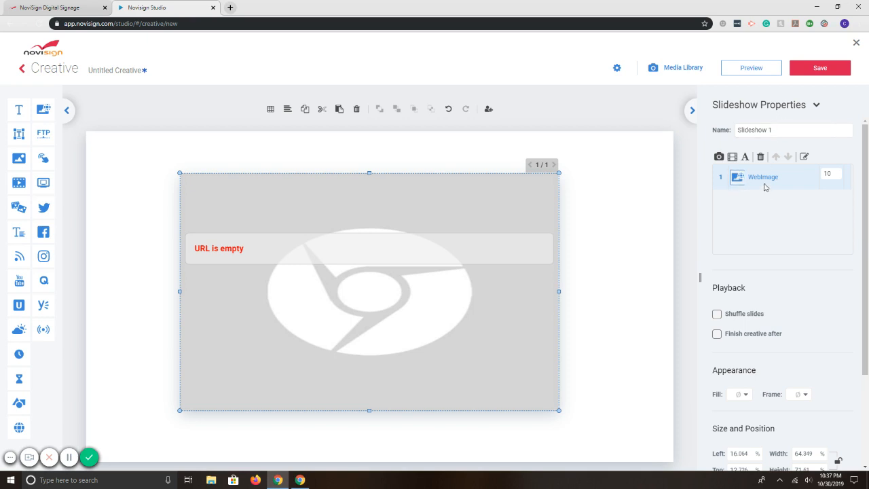
click(804, 158)
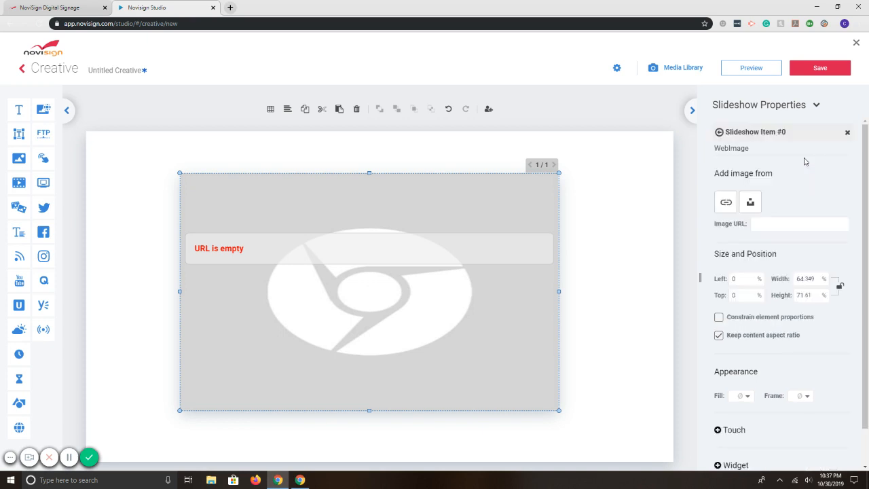
click(750, 202)
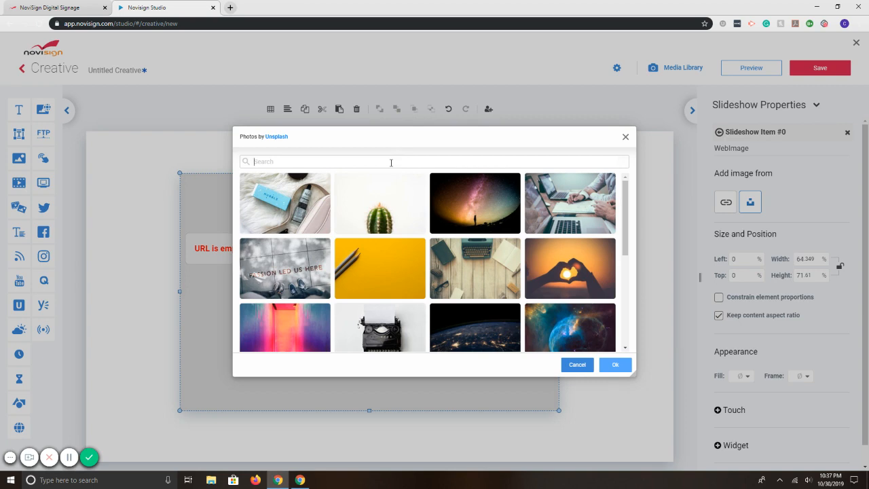
click(391, 162)
text(welcome)
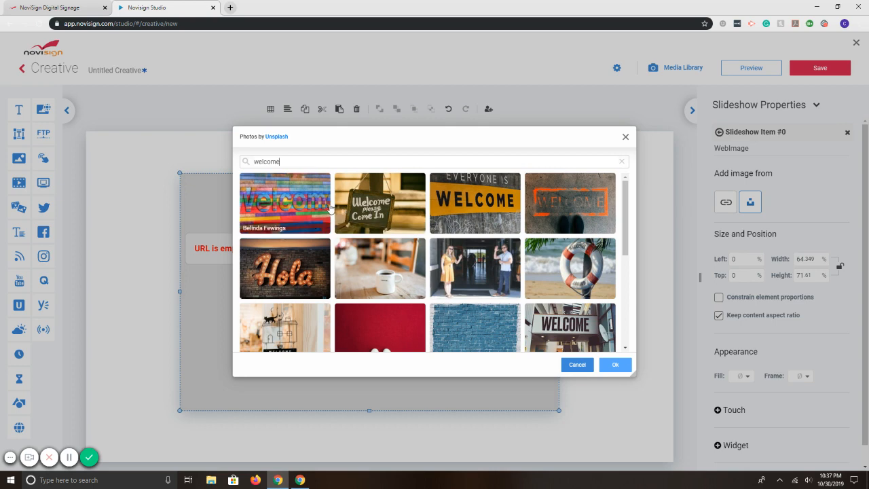
click(541, 266)
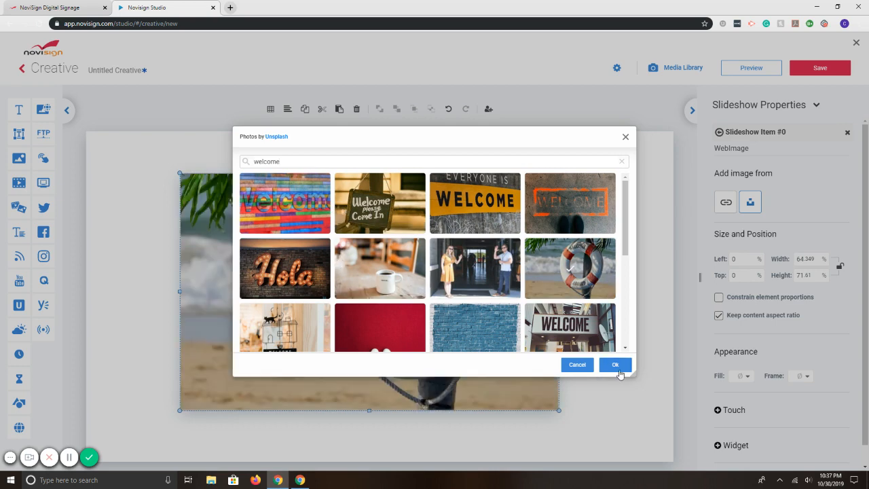
click(615, 365)
- Move the slideshow to about 4% left and 7% top on the canvas, and set the first slide's duration to 5 seconds
drag(369, 323, 299, 304)
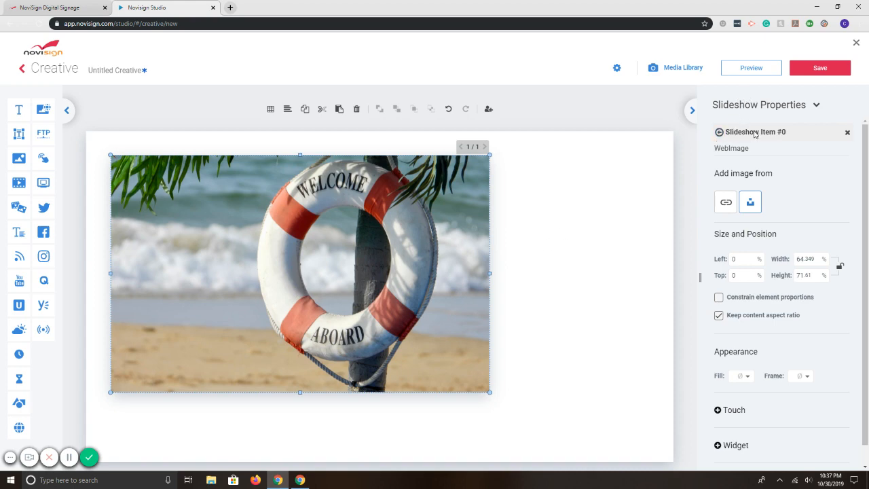
click(719, 133)
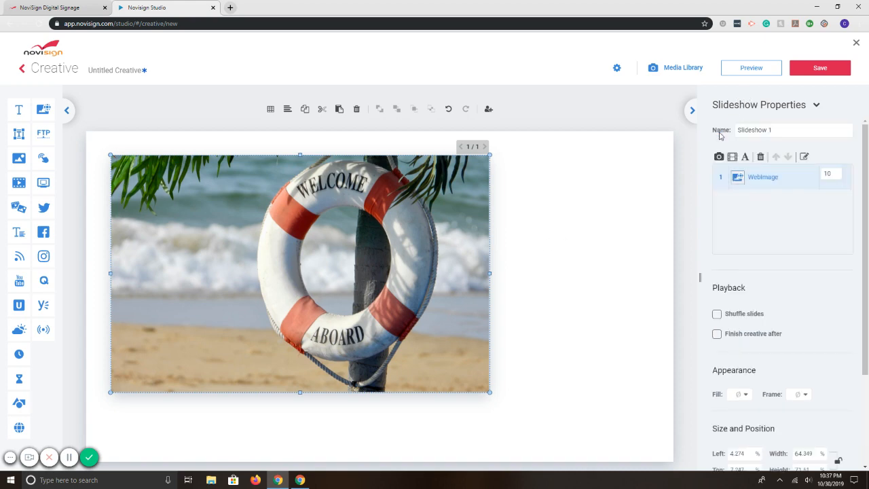
double_click(827, 174)
- Add a second WebImage slide and apply the photo of four people around a laptop from an Unsplash search for "corporate"
drag(42, 107, 303, 256)
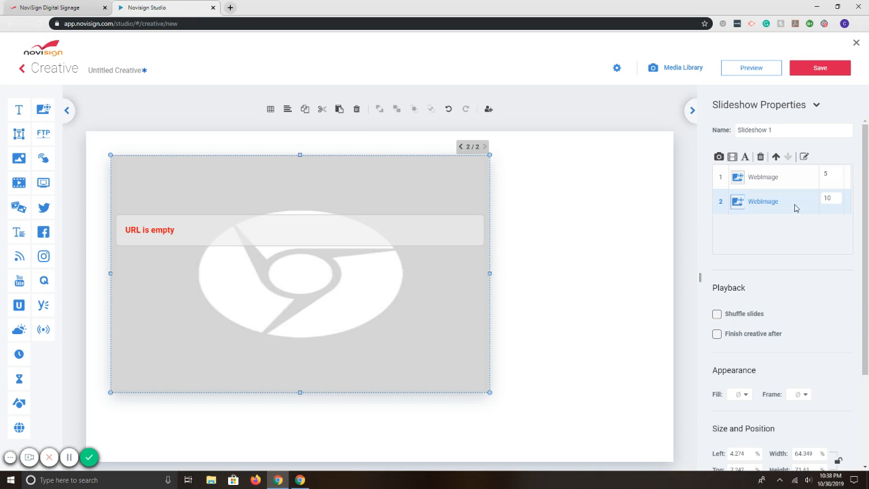
click(804, 158)
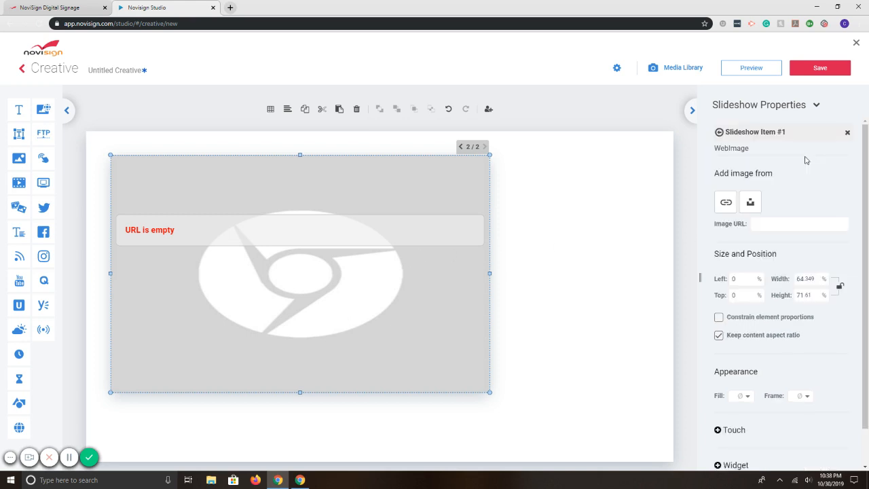
click(750, 202)
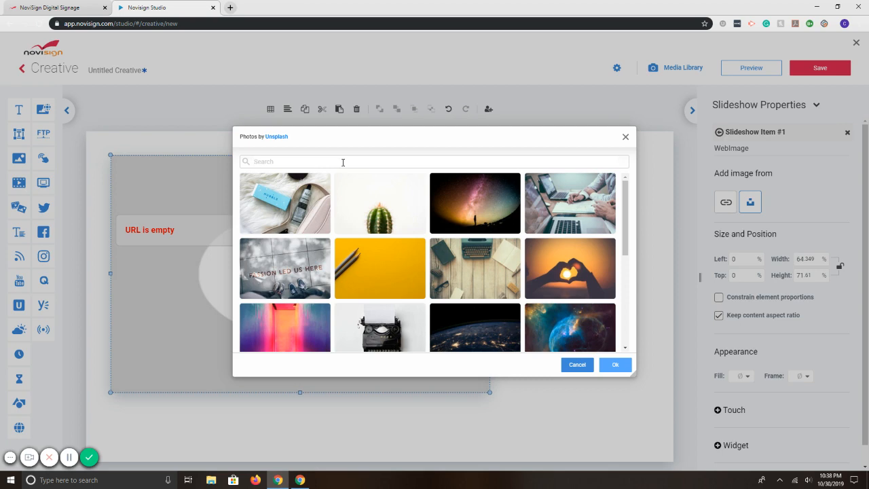
click(343, 162)
text(corporate)
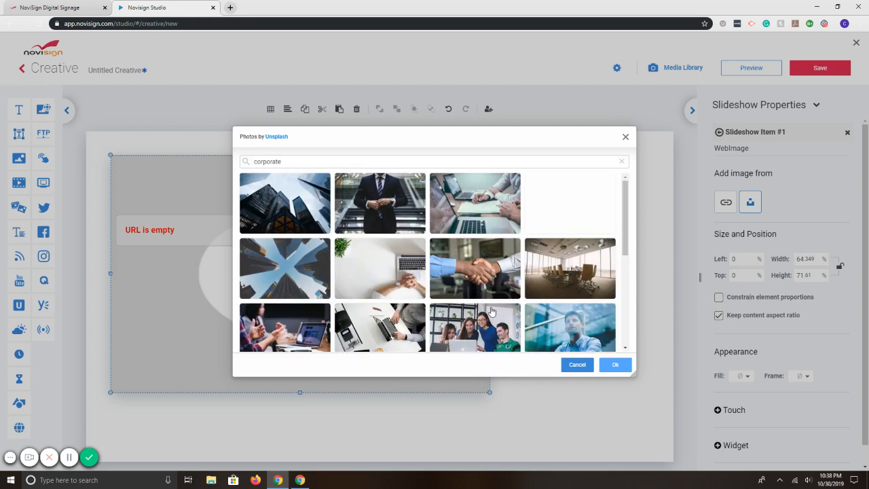
scroll(494, 306, down, 1)
click(493, 299)
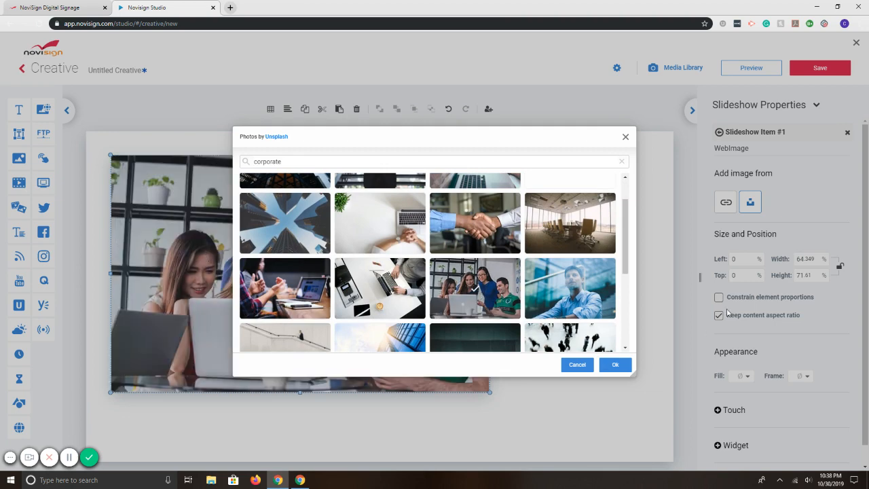
click(615, 364)
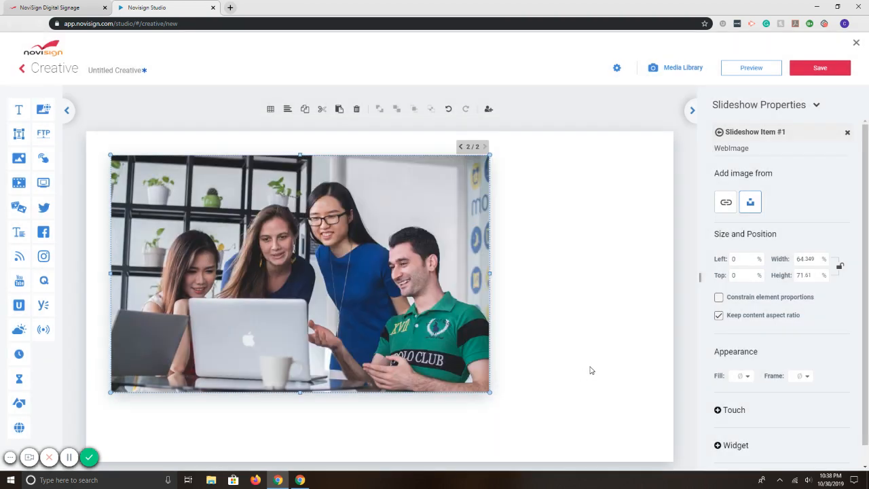
- Return to the slideshow's slide list and set the second slide's duration to 5 seconds
click(719, 135)
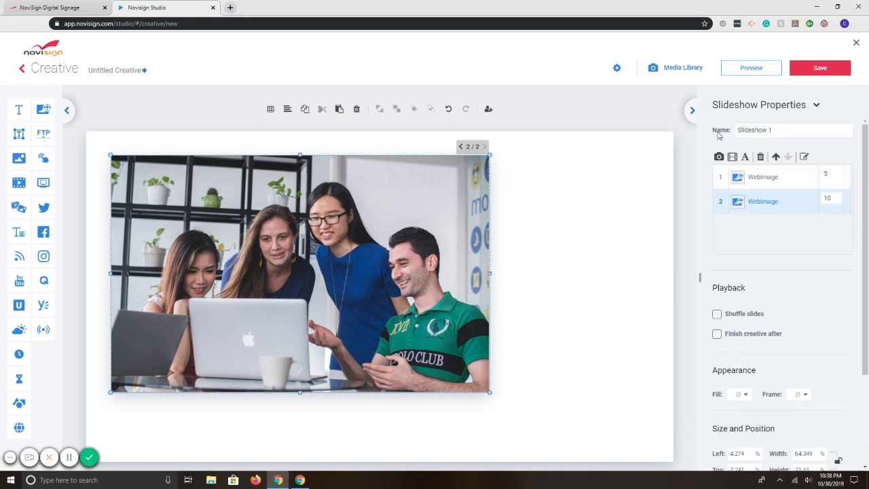
click(832, 198)
text(5)
- Preview the creative to watch the slideshow play, and close the preview
click(609, 265)
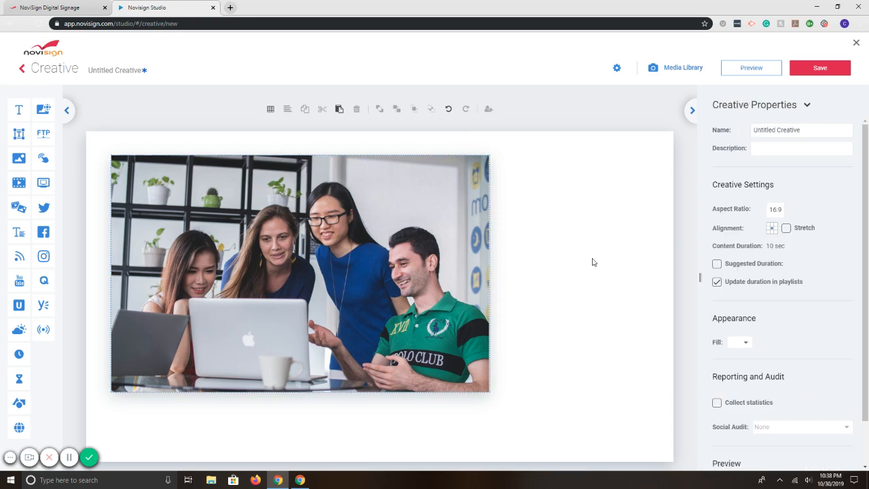
click(758, 72)
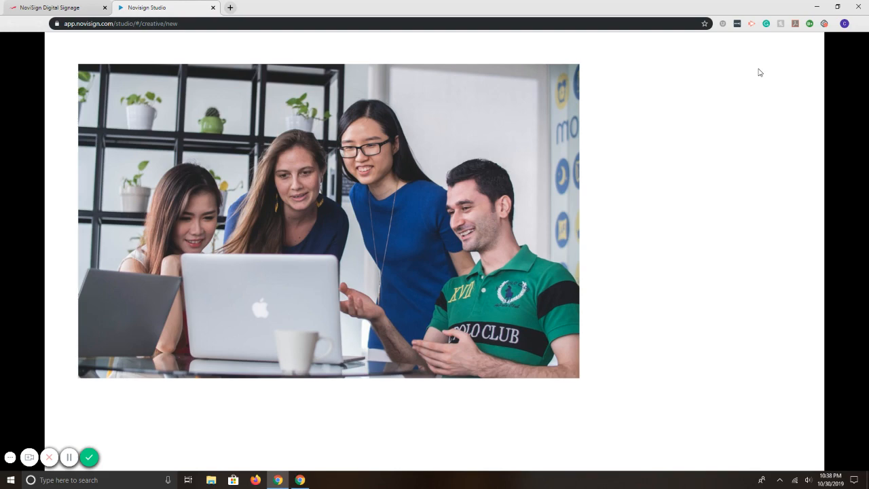
click(856, 51)
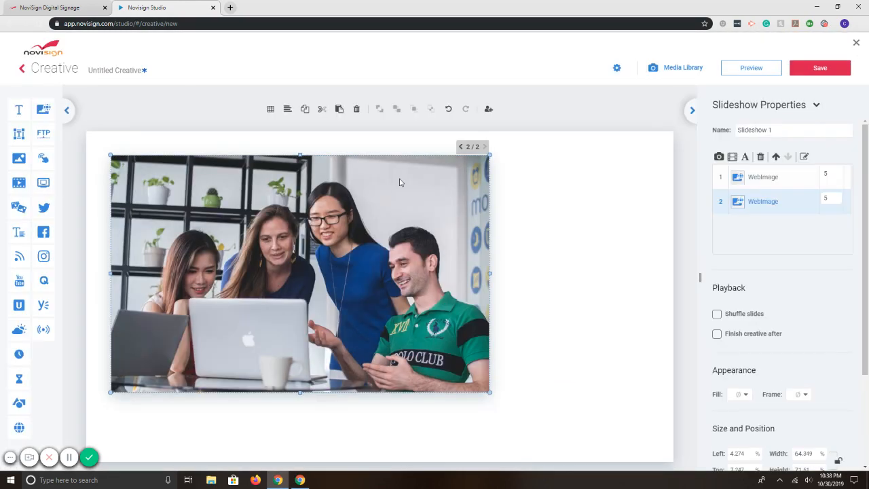
- Delete the slideshow and place a WebImage widget enlarged to about 104% so that it covers the whole canvas
key(Delete)
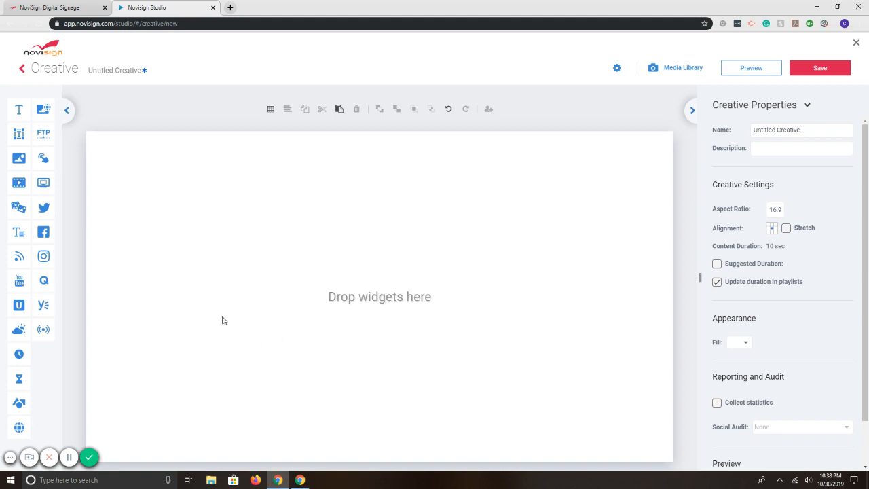
drag(43, 111, 135, 137)
drag(189, 188, 684, 468)
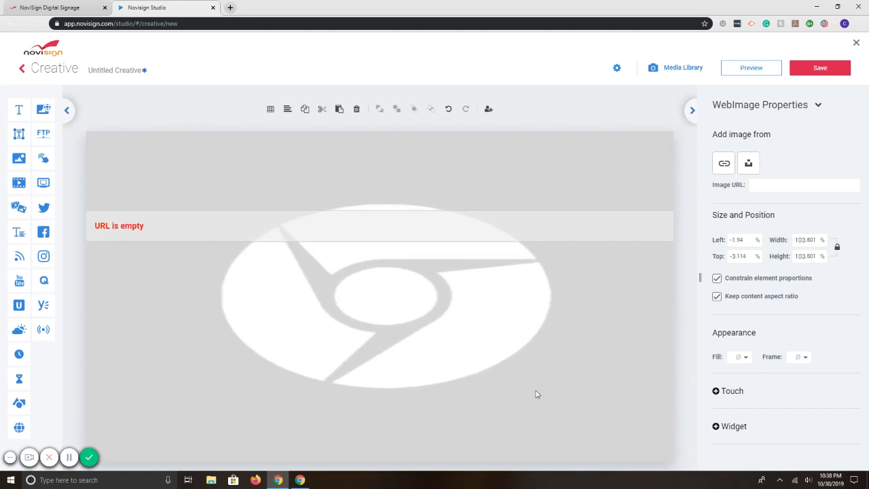
- Search Unsplash for "chalkboard" and apply the plain black chalkboard photo with dark brick edges to the WebImage widget
click(751, 167)
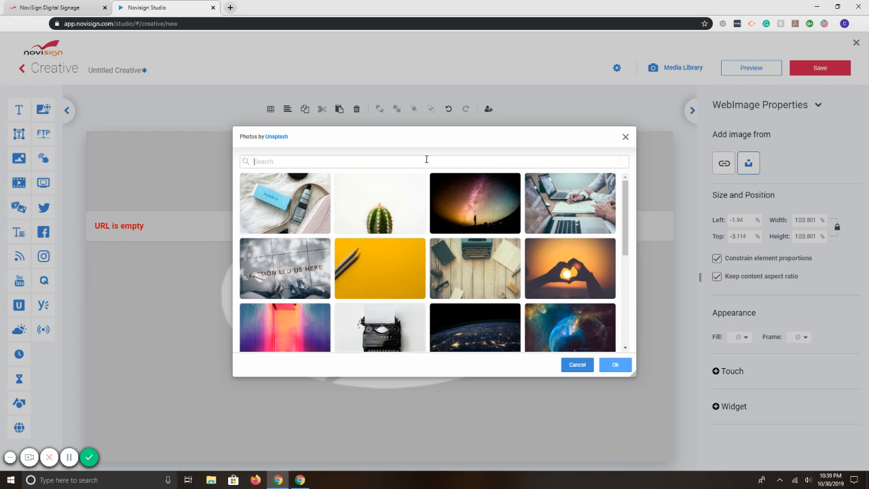
text(chal)
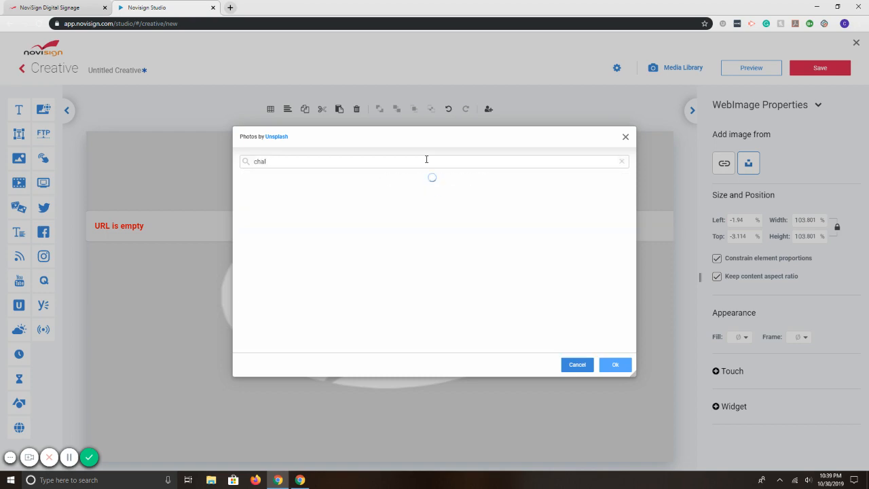
text(lkboard)
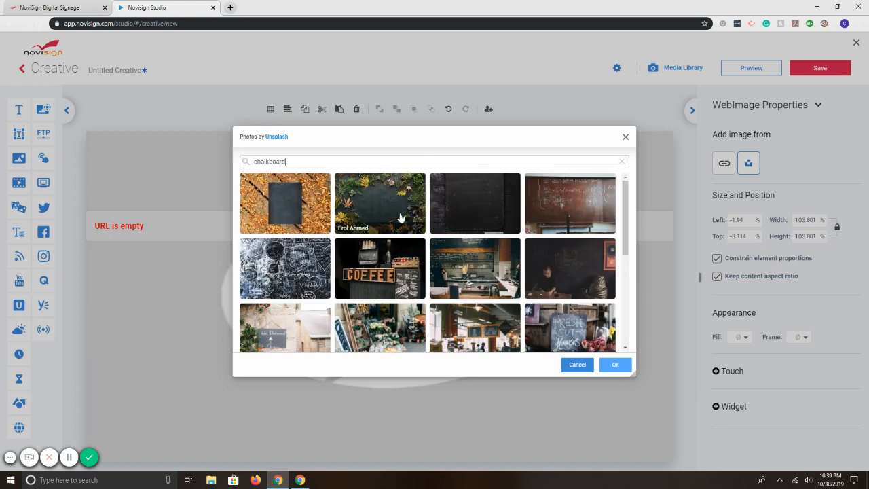
scroll(391, 270, down, 1)
scroll(391, 271, down, 5)
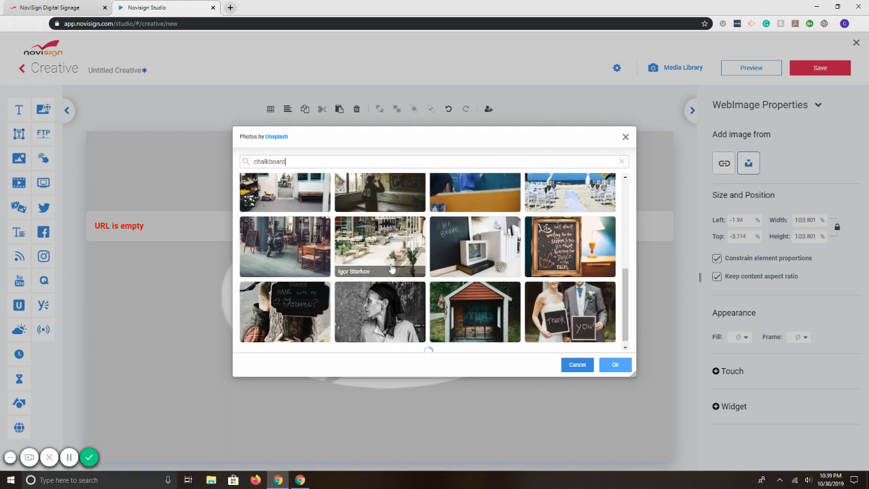
scroll(391, 268, down, 5)
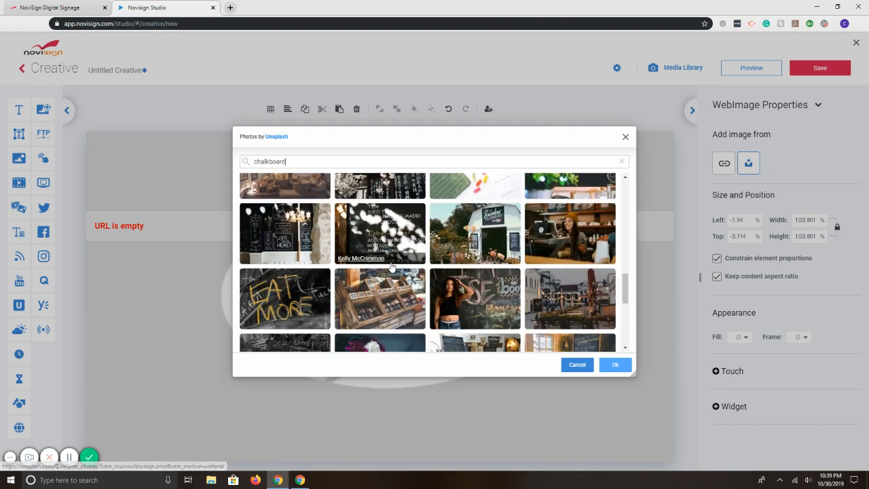
scroll(391, 267, down, 5)
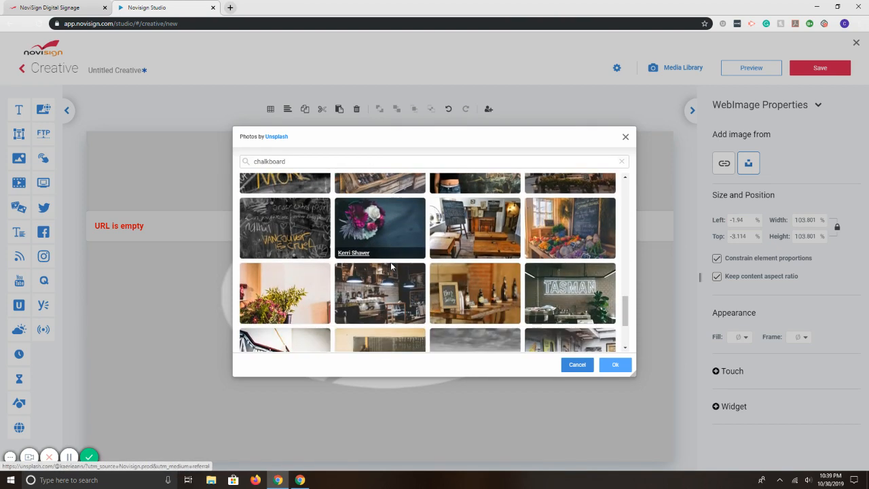
scroll(391, 261, up, 10)
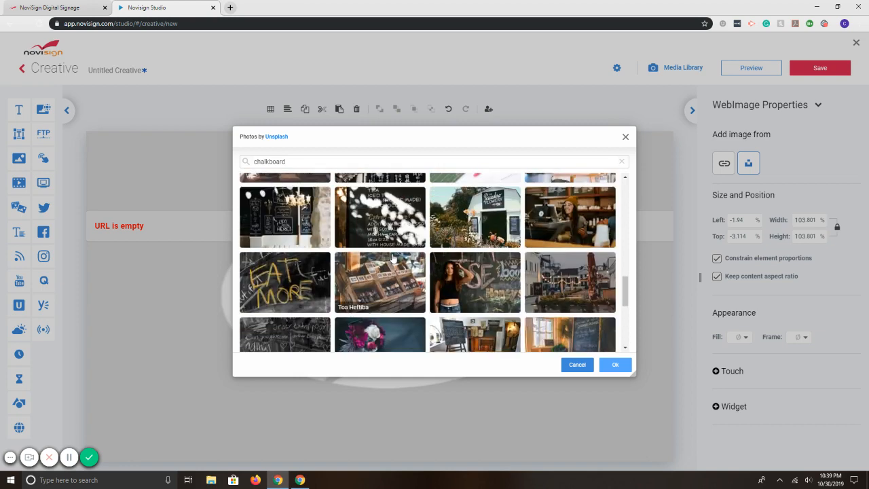
scroll(391, 258, up, 5)
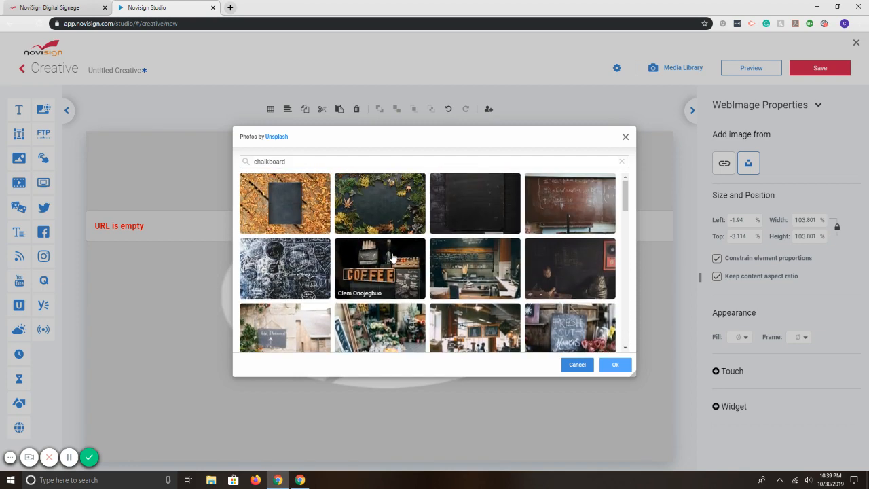
click(446, 221)
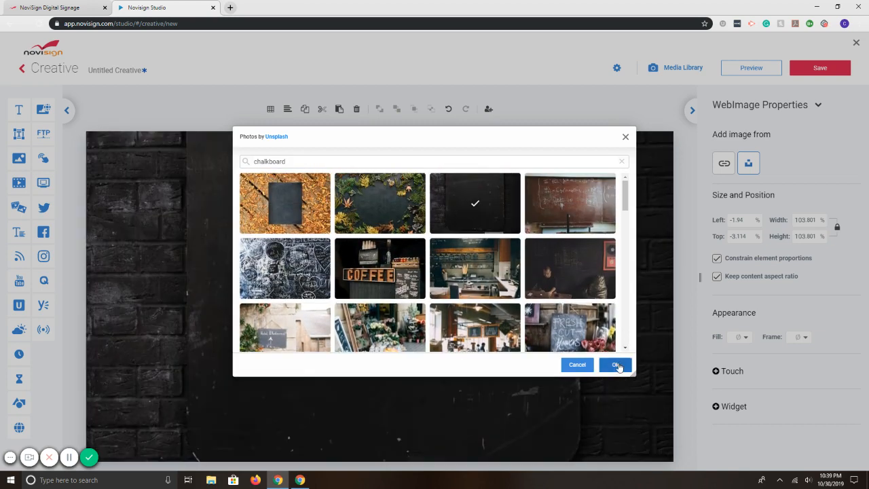
click(614, 363)
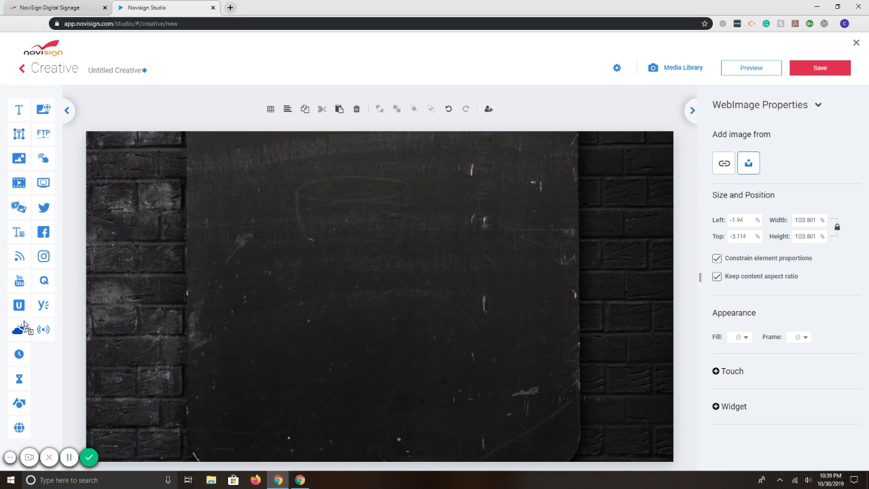
- Place a Weather widget over the chalkboard's upper-right area and set its location to Chicago, Illinois, United States of America
drag(22, 327, 572, 175)
click(784, 133)
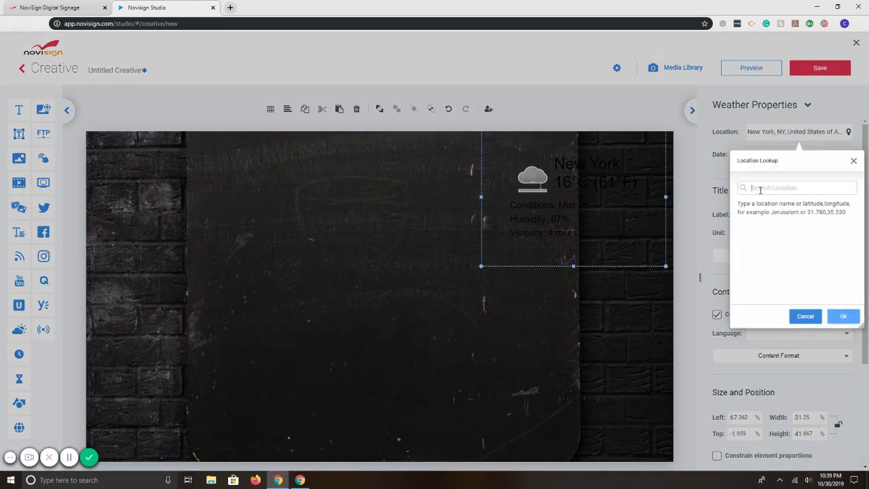
text(chicago)
click(746, 205)
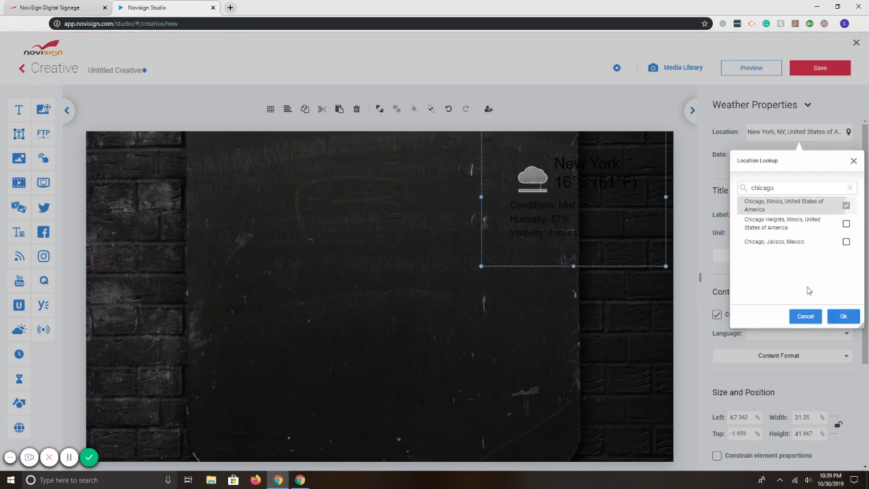
click(840, 316)
drag(548, 190, 515, 199)
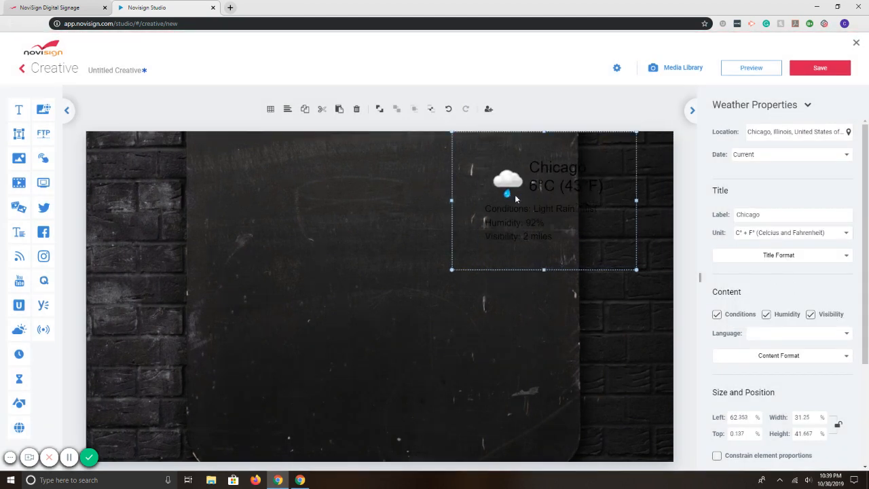
- Delete the Weather widget and the chalkboard WebImage widget from the canvas
key(Delete)
click(323, 216)
key(Delete)
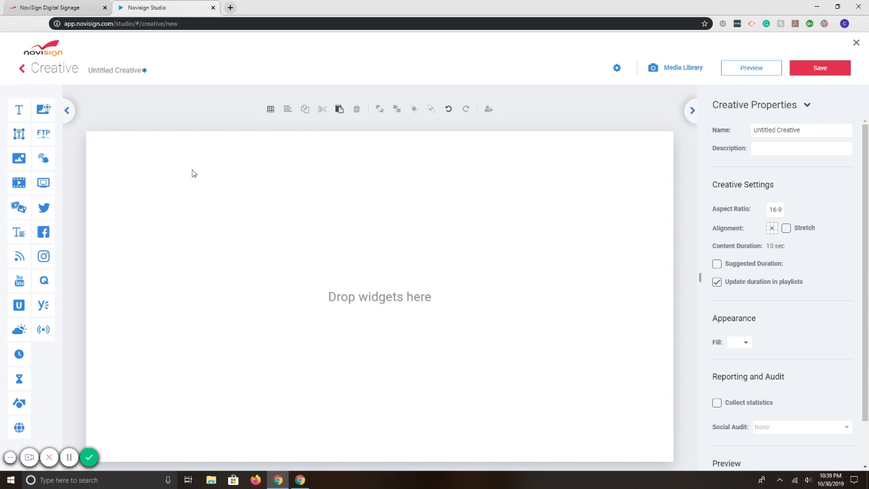
- Place a WebImage widget near the canvas's upper-left corner and enlarge it to about 55% of the canvas
drag(44, 113, 156, 162)
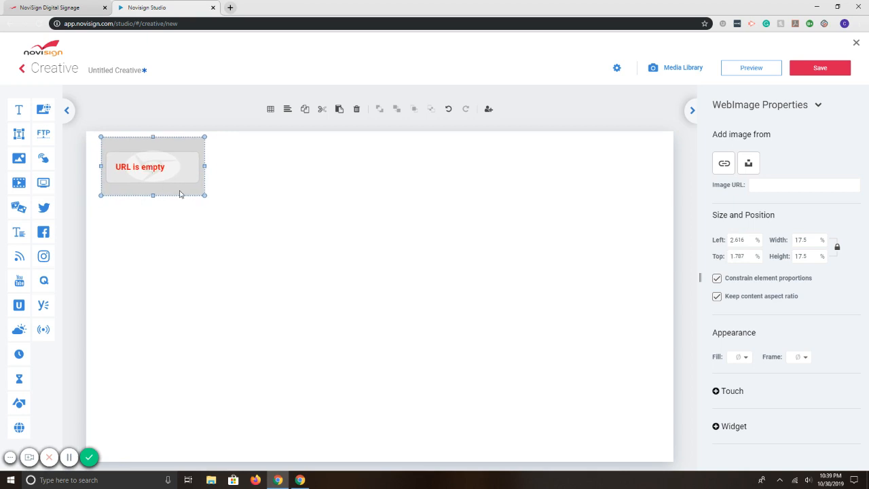
drag(206, 195, 351, 241)
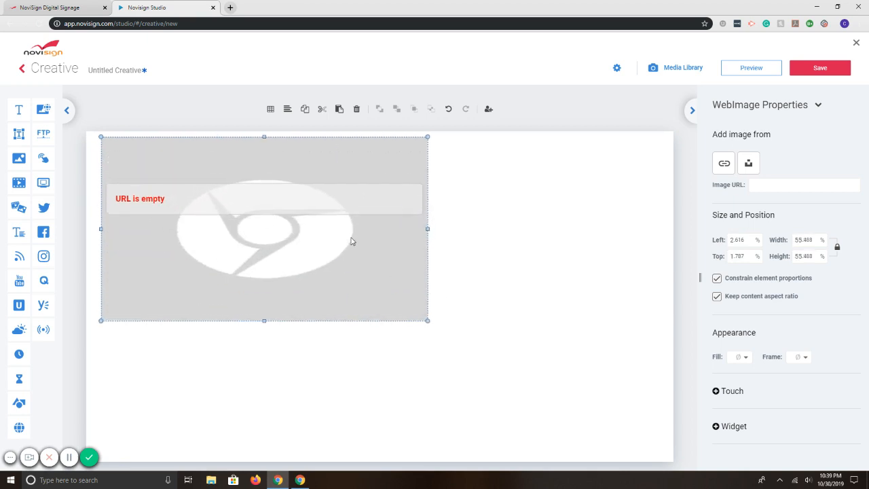
- Search Unsplash for "medical" and apply the red and purple glowing plasma photo to the WebImage widget
click(748, 163)
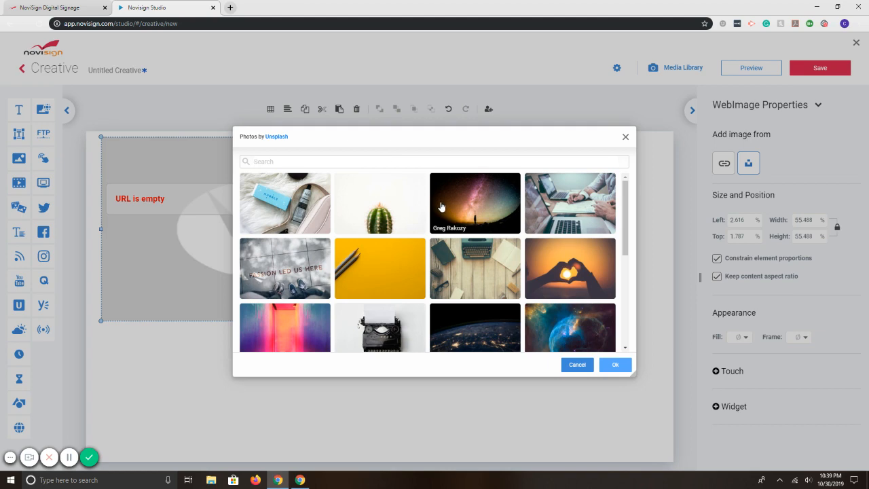
scroll(481, 217, down, 2)
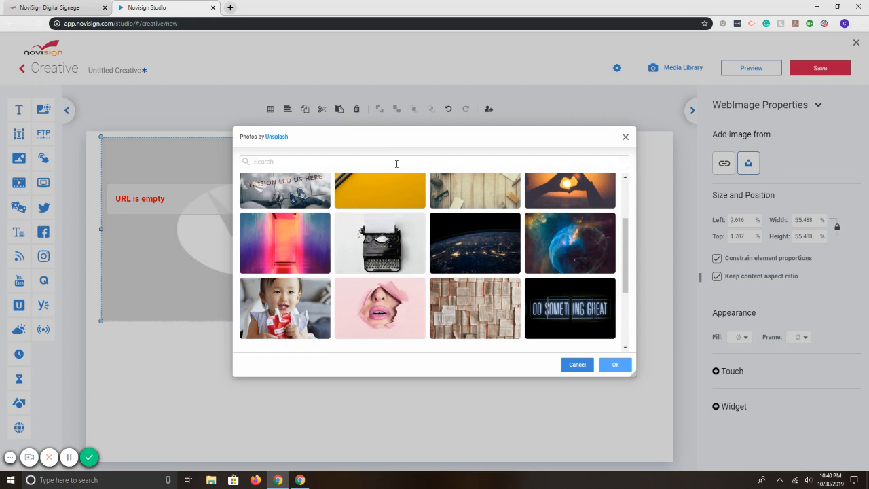
click(397, 163)
text(medical)
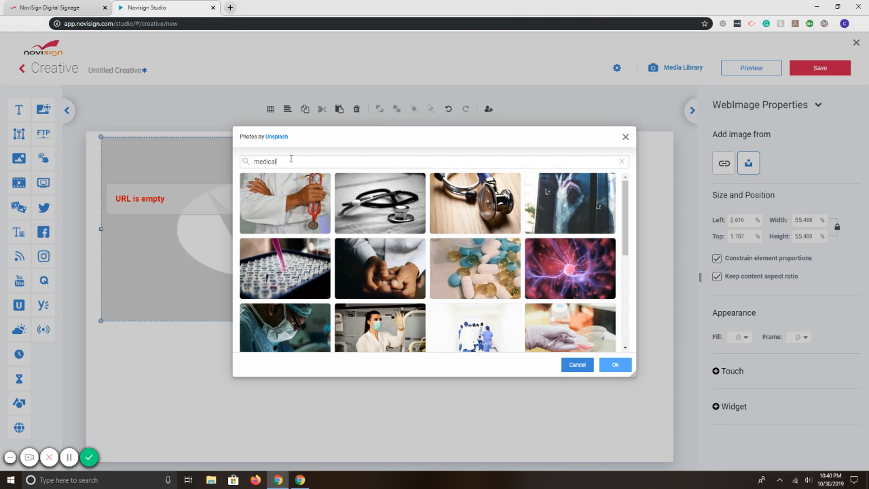
scroll(380, 272, down, 1)
click(569, 222)
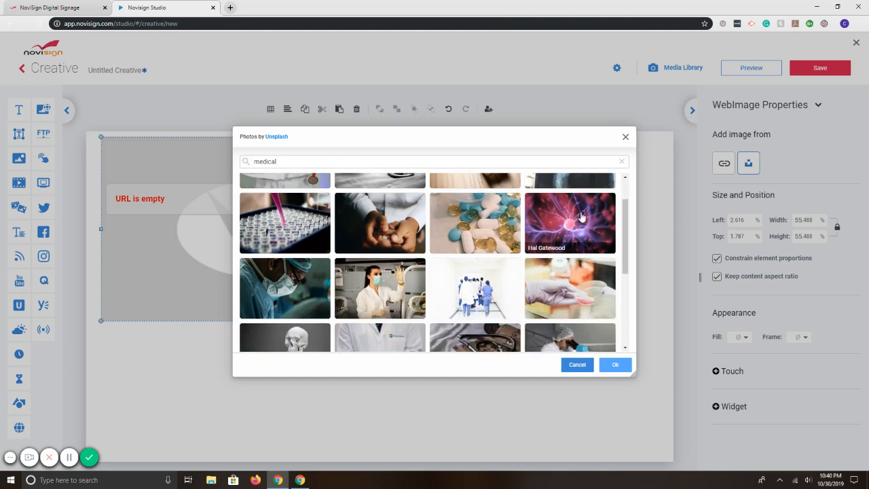
click(615, 367)
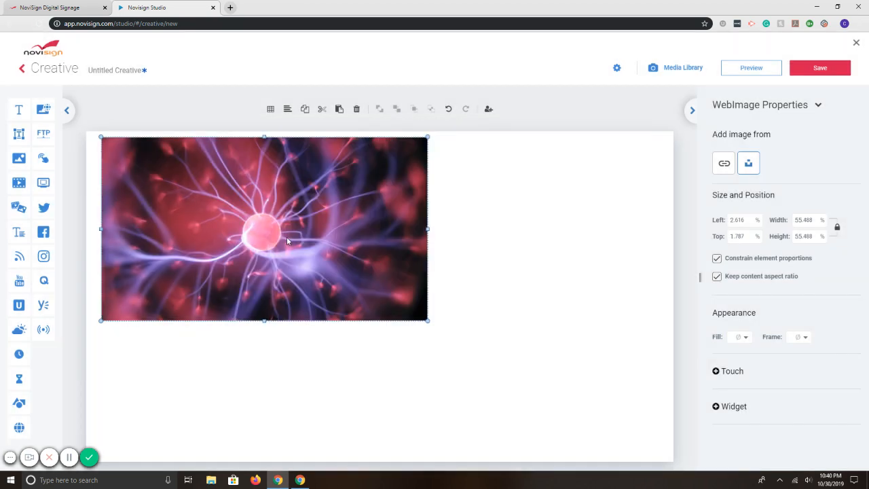
- Move and enlarge the plasma photo to about 108% to cover the whole canvas, and delete the widget
drag(287, 237, 226, 218)
drag(370, 301, 673, 466)
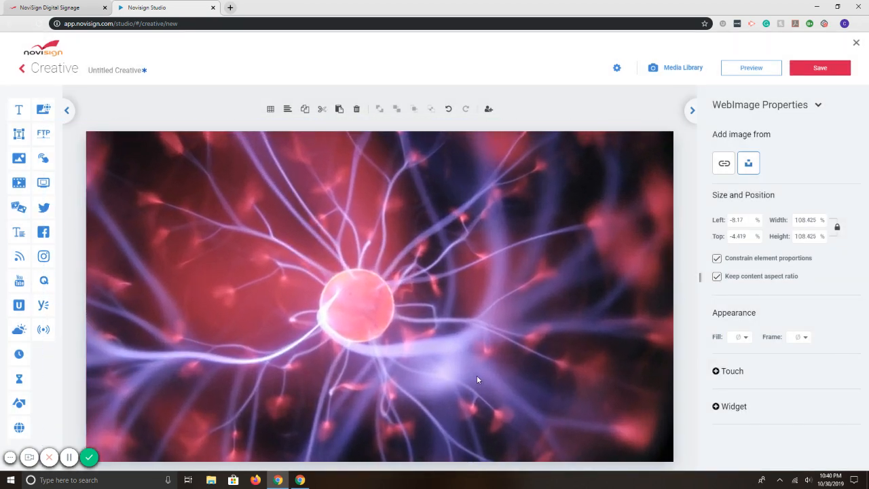
key(Delete)
- Place a new WebImage widget on the canvas and apply the Unsplash pizza photo found by searching "food"
drag(42, 109, 239, 213)
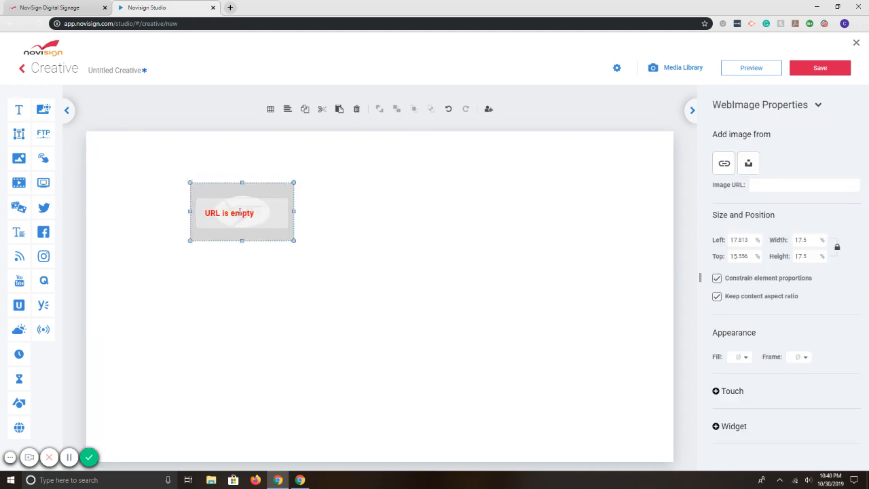
click(748, 163)
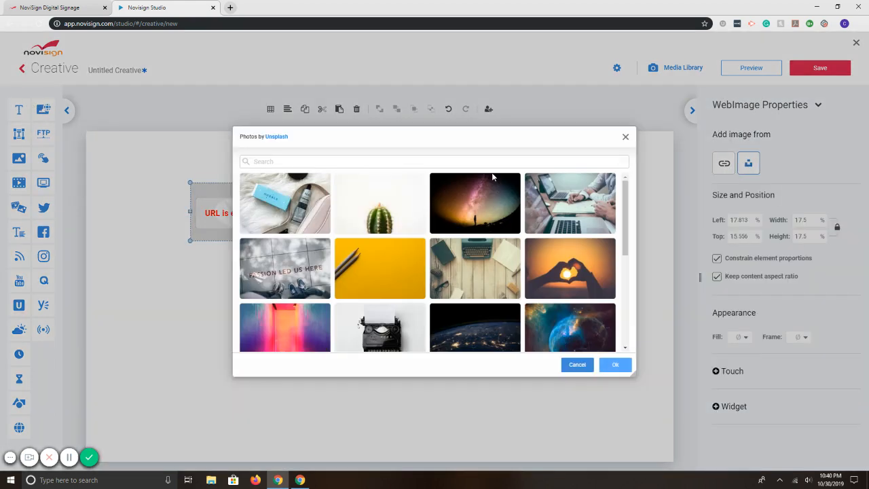
click(395, 161)
text(food)
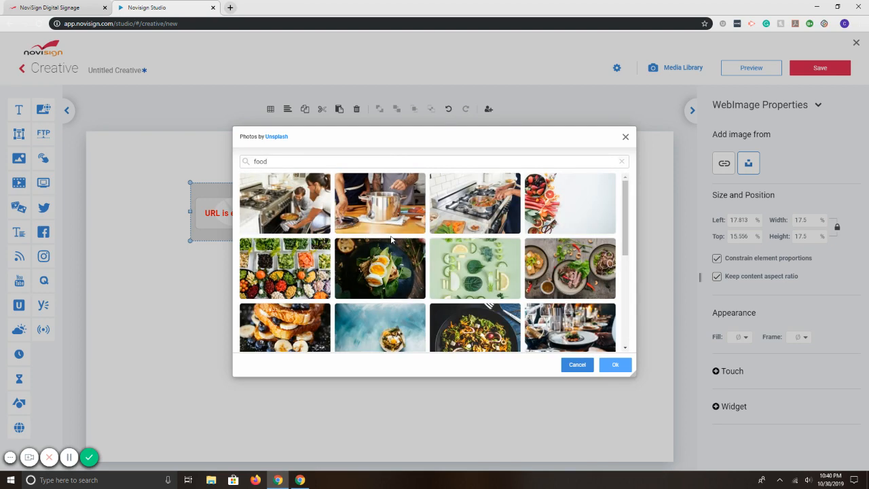
scroll(391, 241, down, 2)
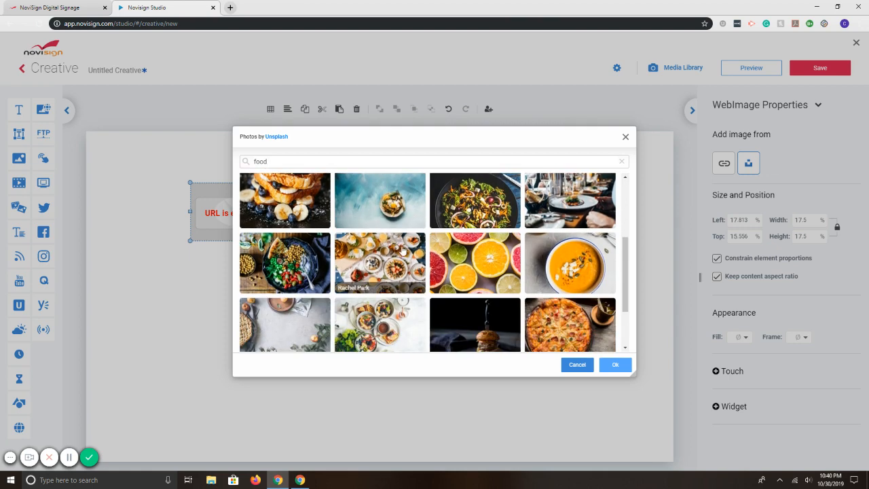
scroll(399, 250, down, 1)
click(570, 282)
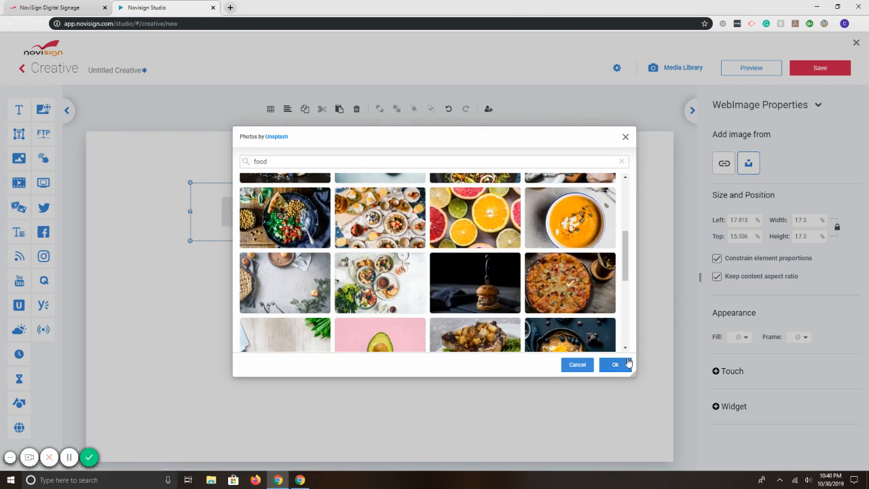
click(615, 364)
- Move the pizza photo near the canvas's upper-left corner and resize it to about 50% of the canvas
drag(245, 219, 152, 177)
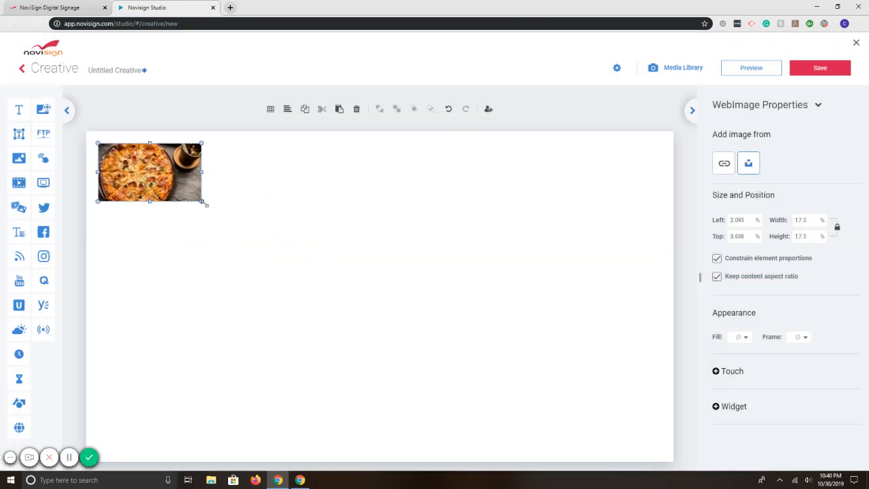
drag(201, 201, 475, 364)
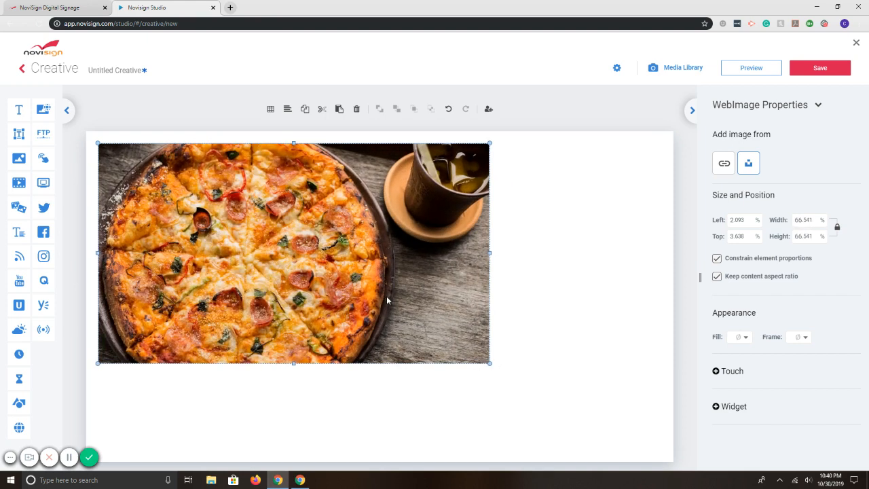
drag(490, 363, 345, 310)
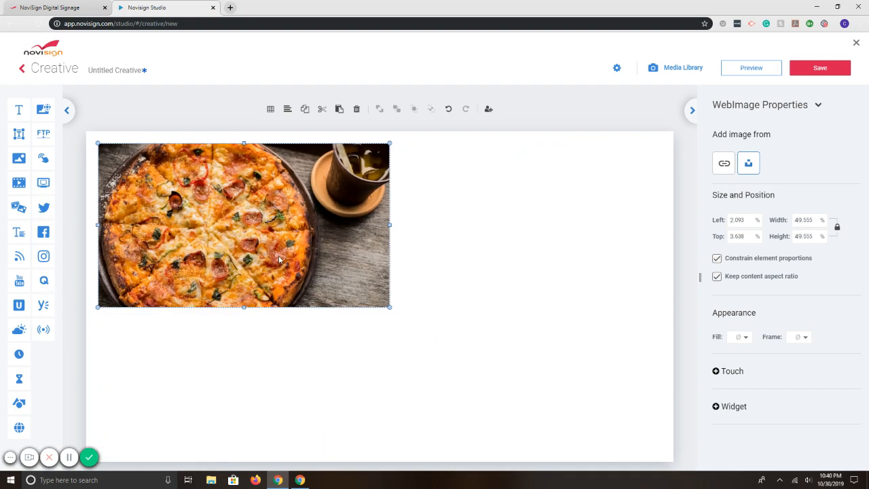
- Delete the pizza WebImage widget from the canvas and close the creative editor
key(Delete)
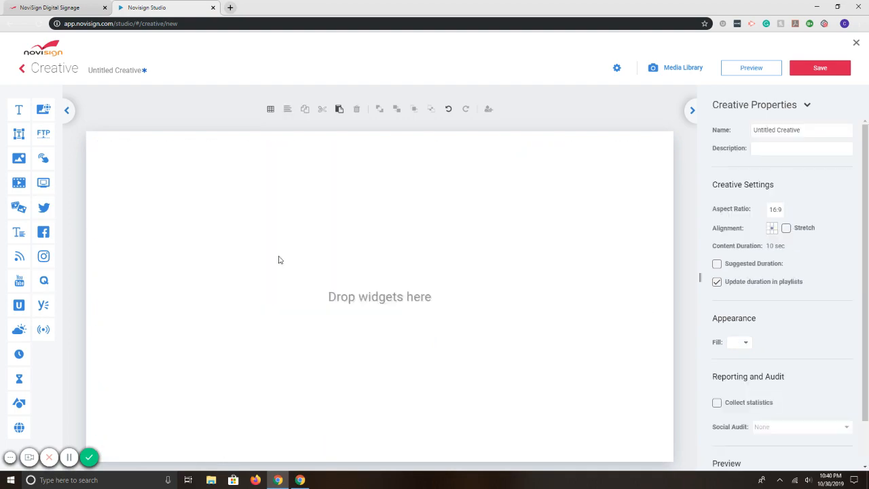
click(857, 44)
click(482, 275)
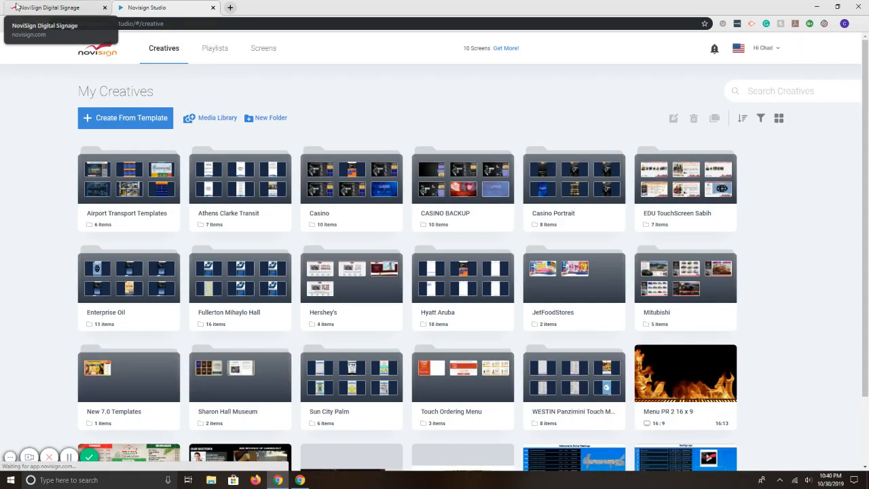
- Switch to the NoviSign website and open its trial registration page
click(15, 7)
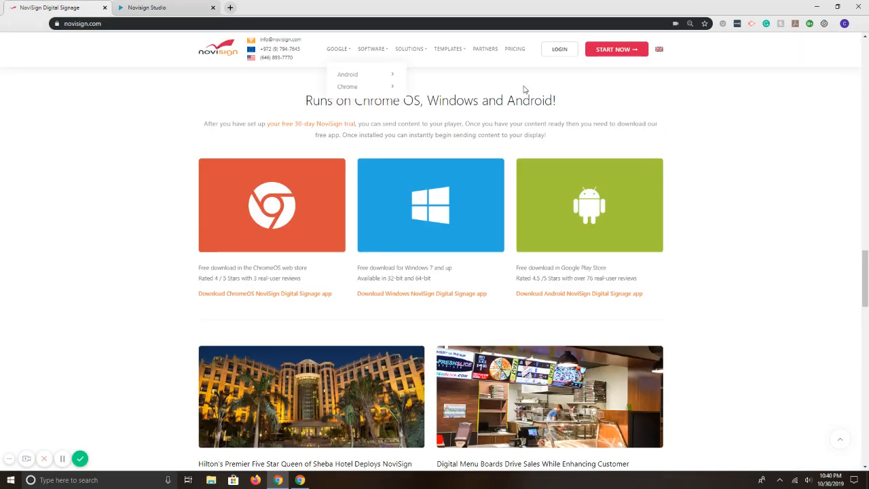
scroll(523, 89, up, 4)
click(601, 54)
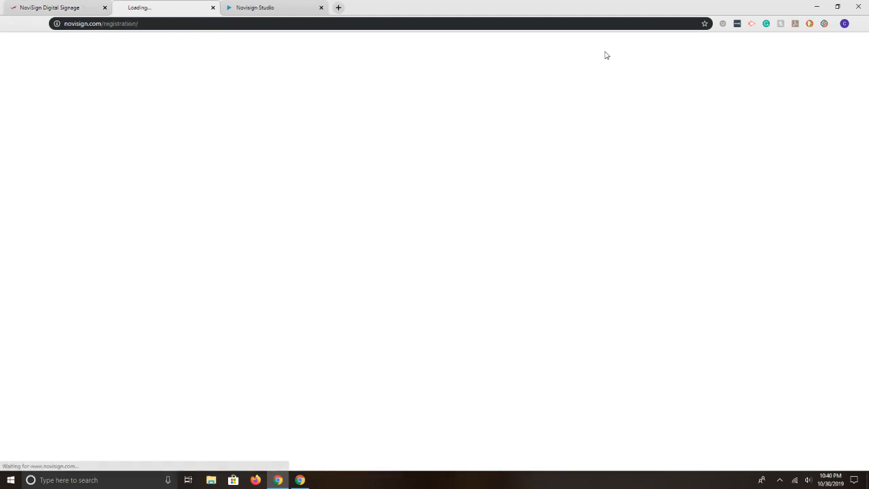